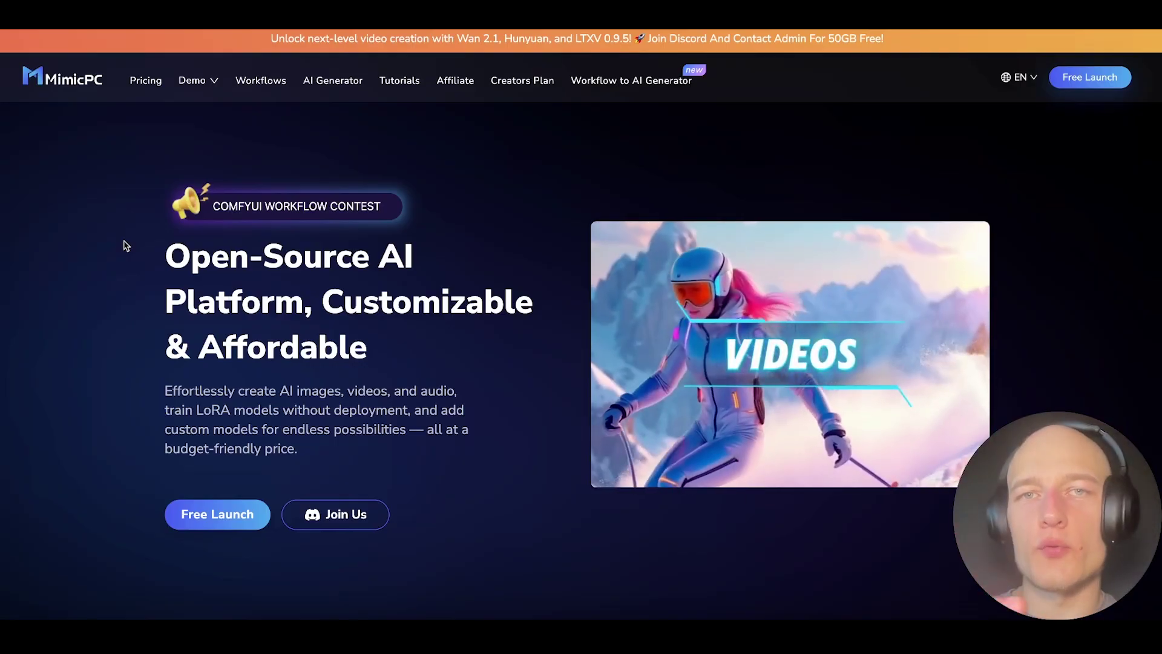
# Step: Scroll through MimicPC's features and hardware pricing, then sign in to reach the My Apps dashboard
pyautogui.scroll(-10, 841, 393)
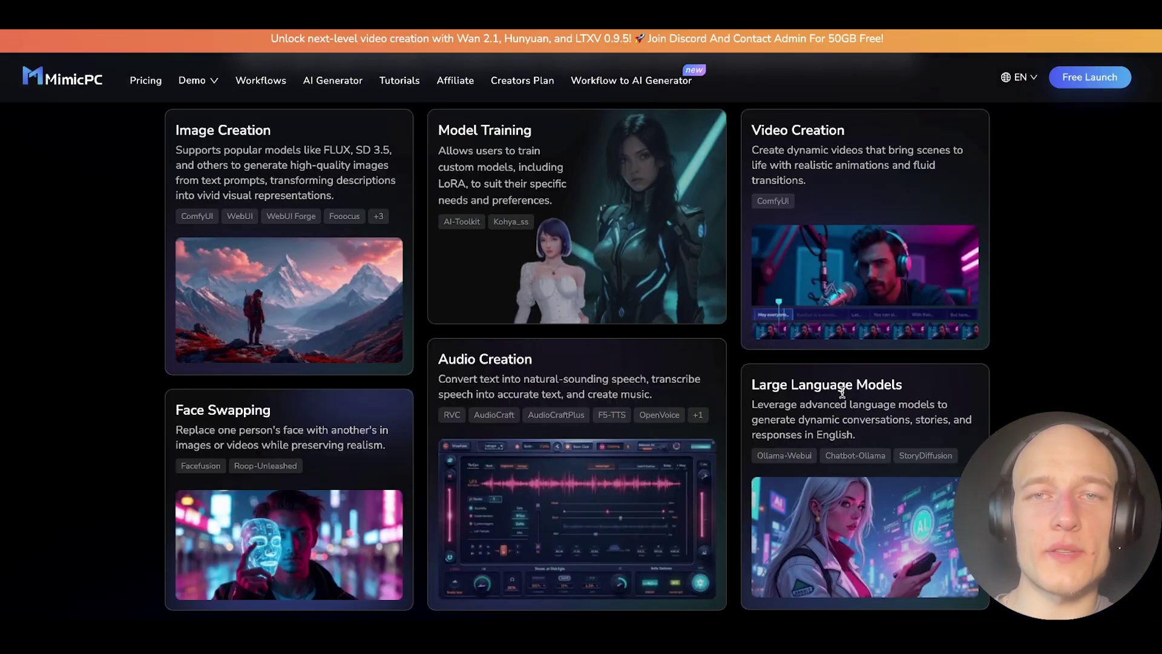
pyautogui.scroll(-10, 925, 329)
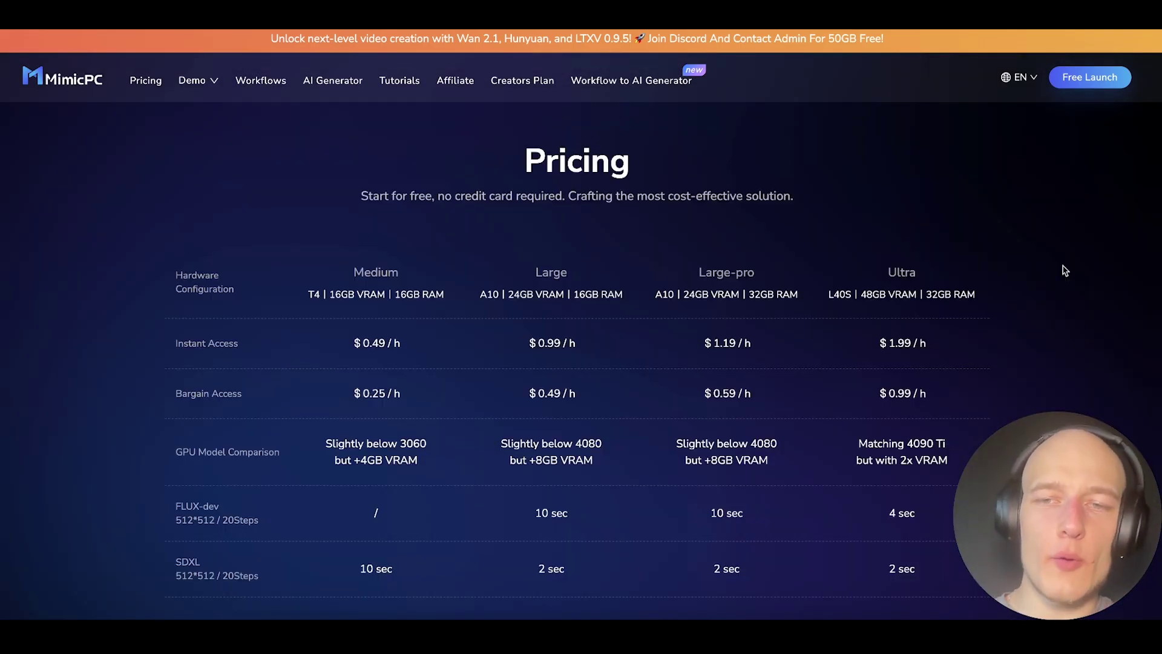
pyautogui.scroll(-1, 1000, 247)
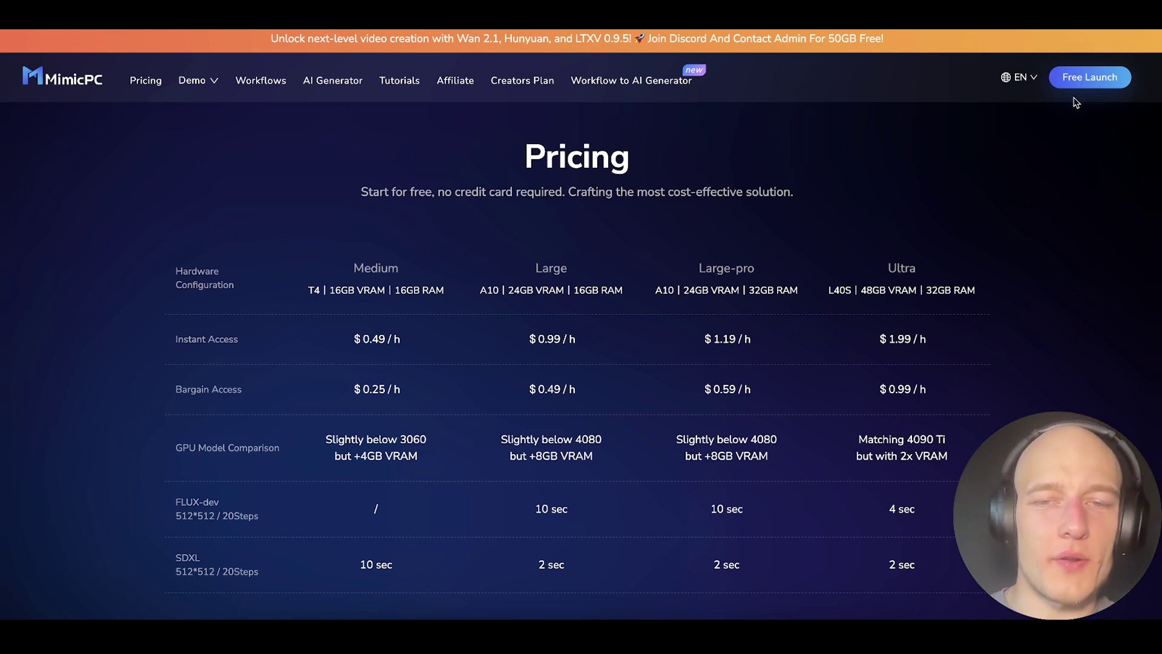
pyautogui.click(1089, 77)
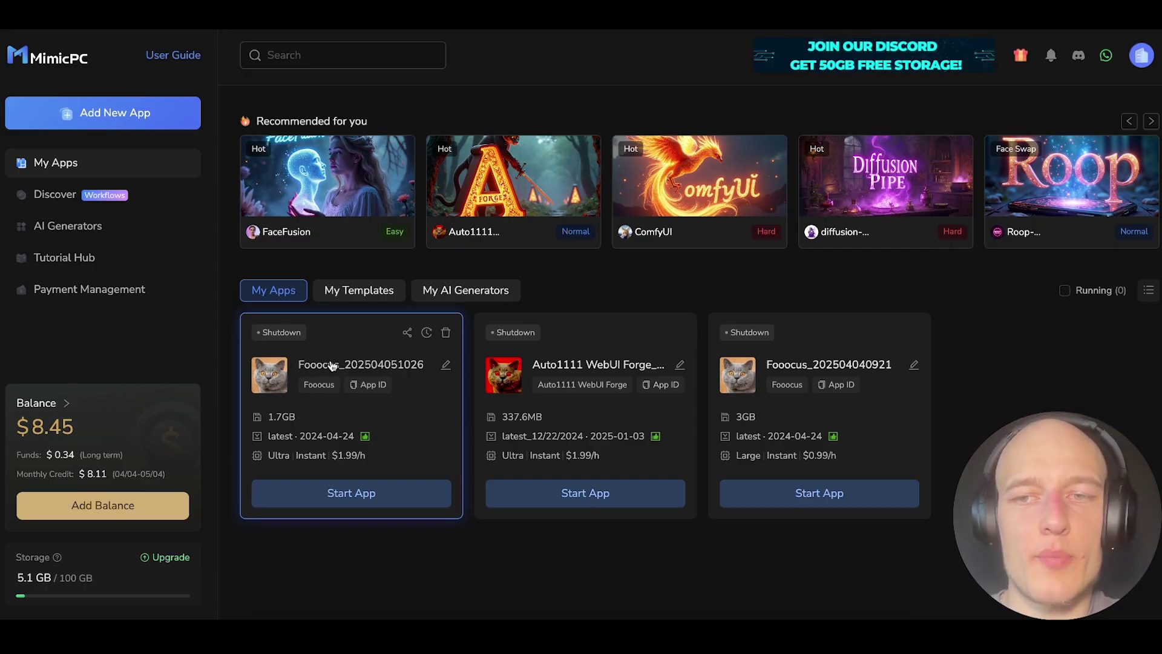
# Step: Create and start a new Fooocus app on Ultra hardware at the $1.99/h Instant rate
pyautogui.moveTo(1070, 235)
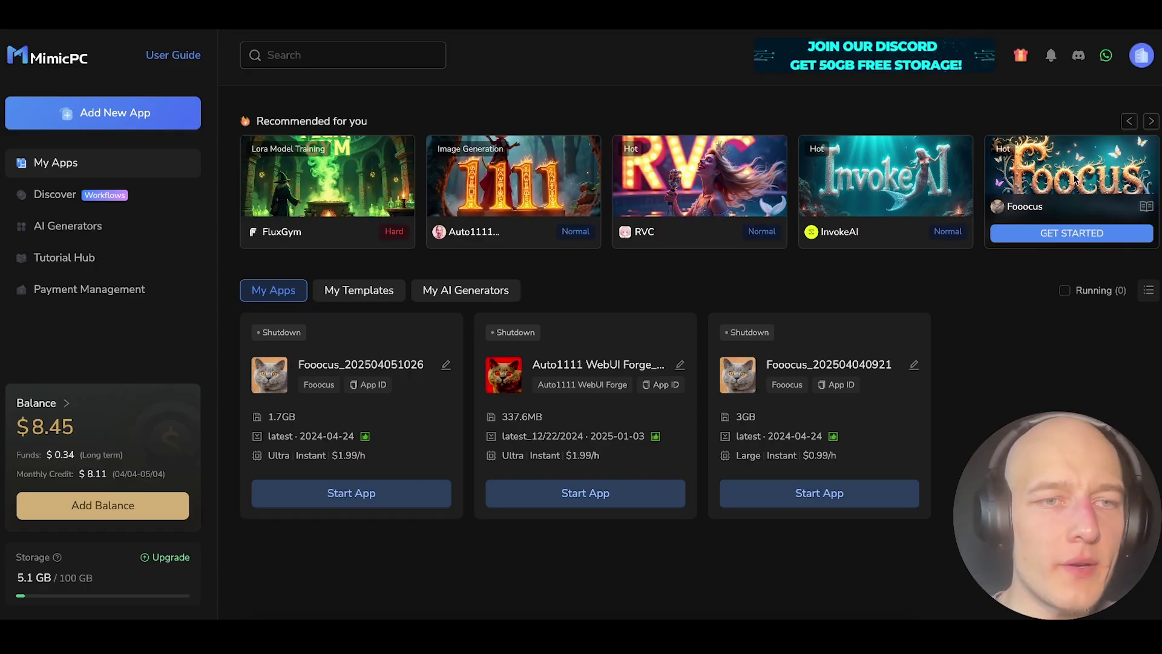
pyautogui.click(1070, 235)
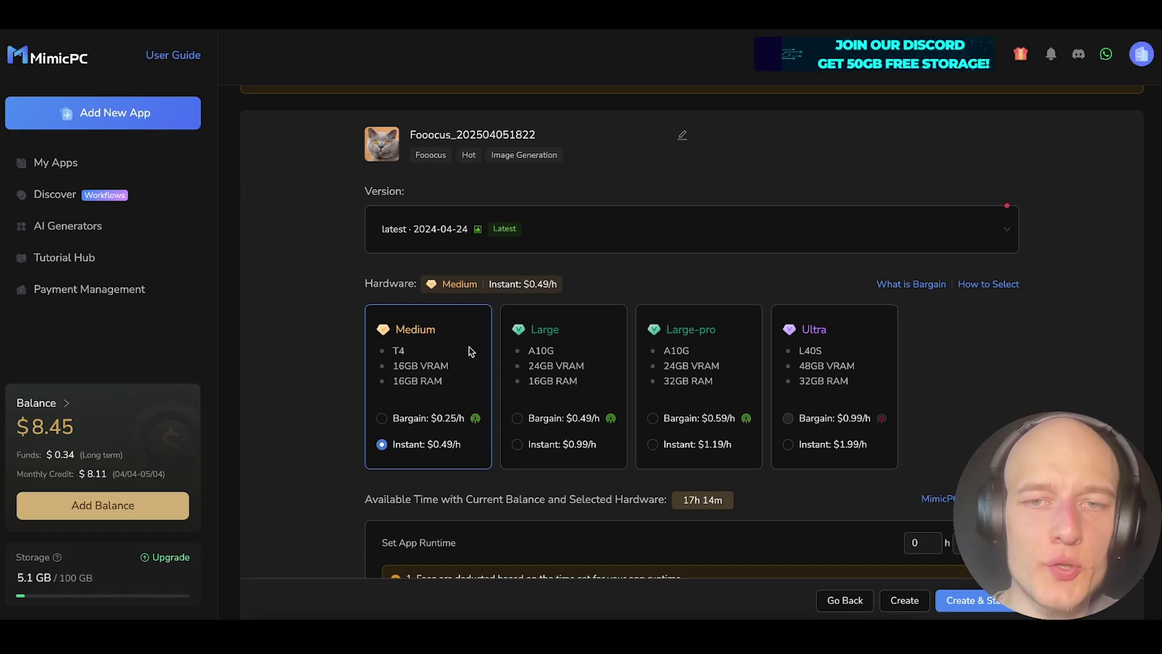
pyautogui.click(789, 445)
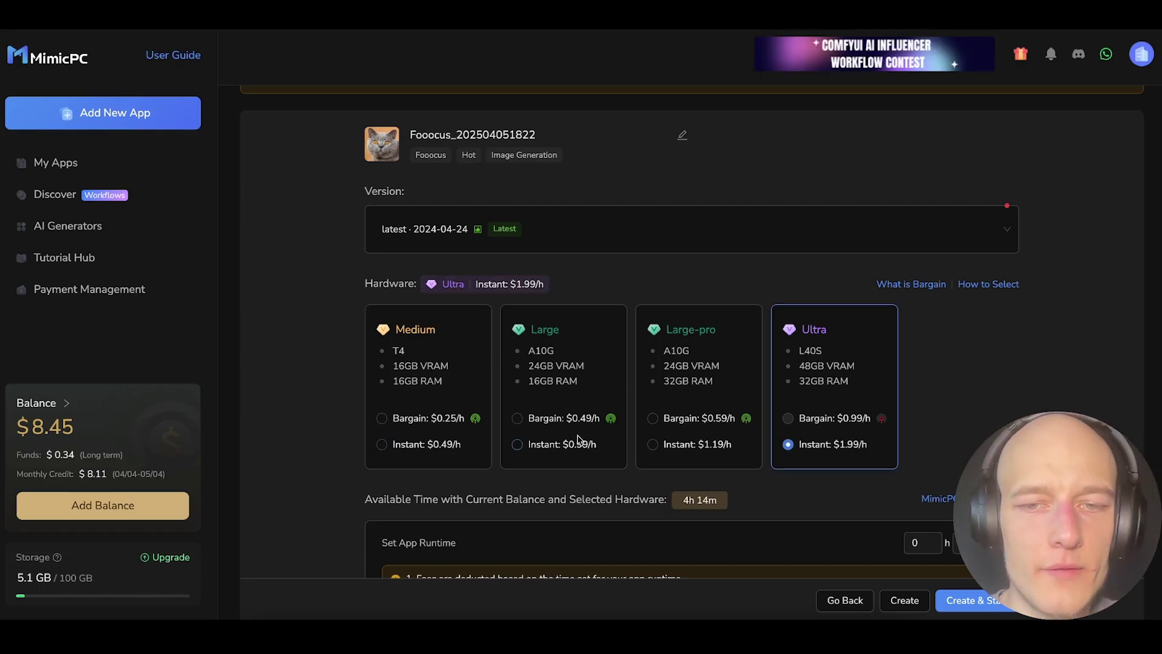
pyautogui.scroll(-2, 580, 441)
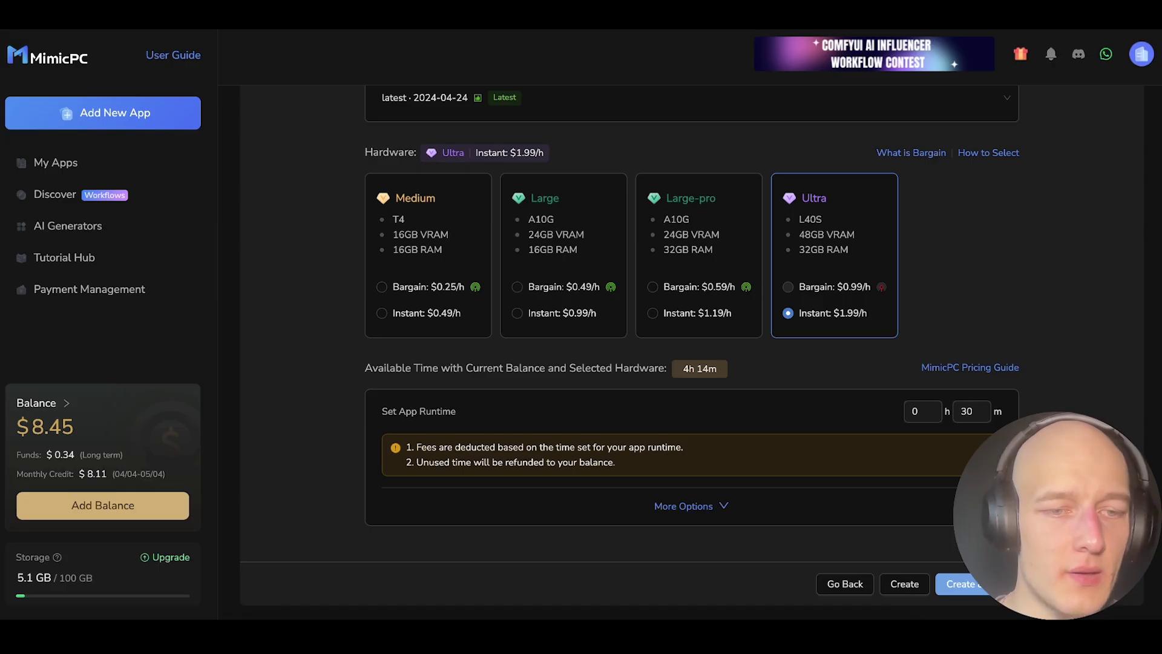
pyautogui.click(963, 583)
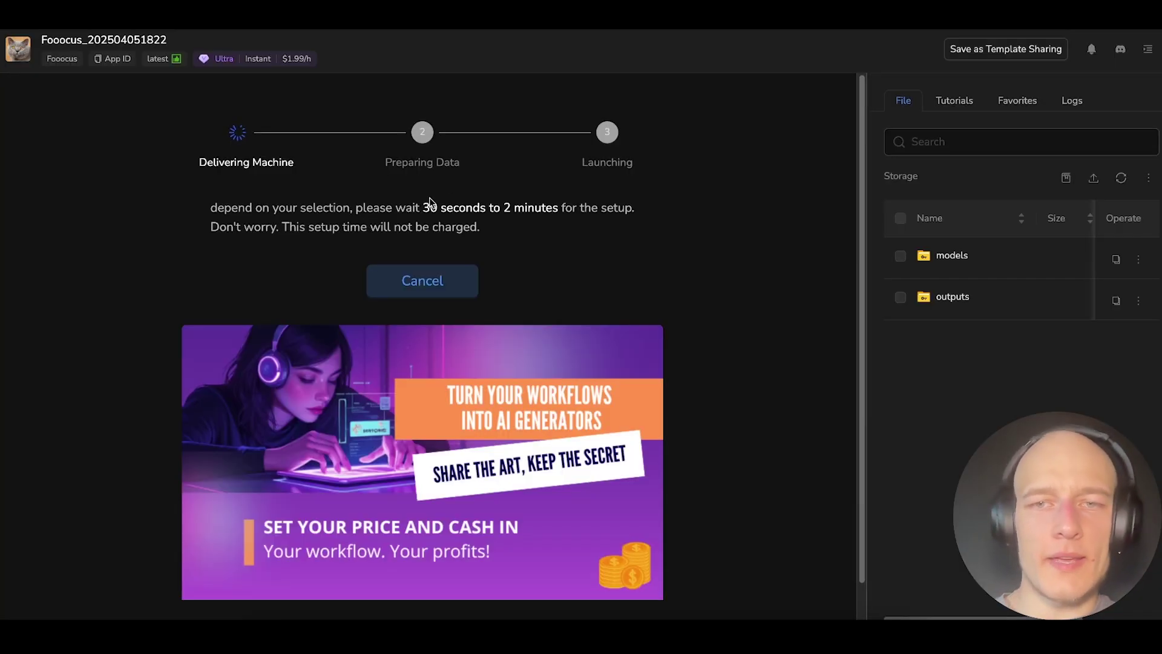
# Step: Wait for the Fooocus app to finish launching while marking the setup time and subscriber figures
pyautogui.moveTo(423, 205); pyautogui.dragTo(563, 206)
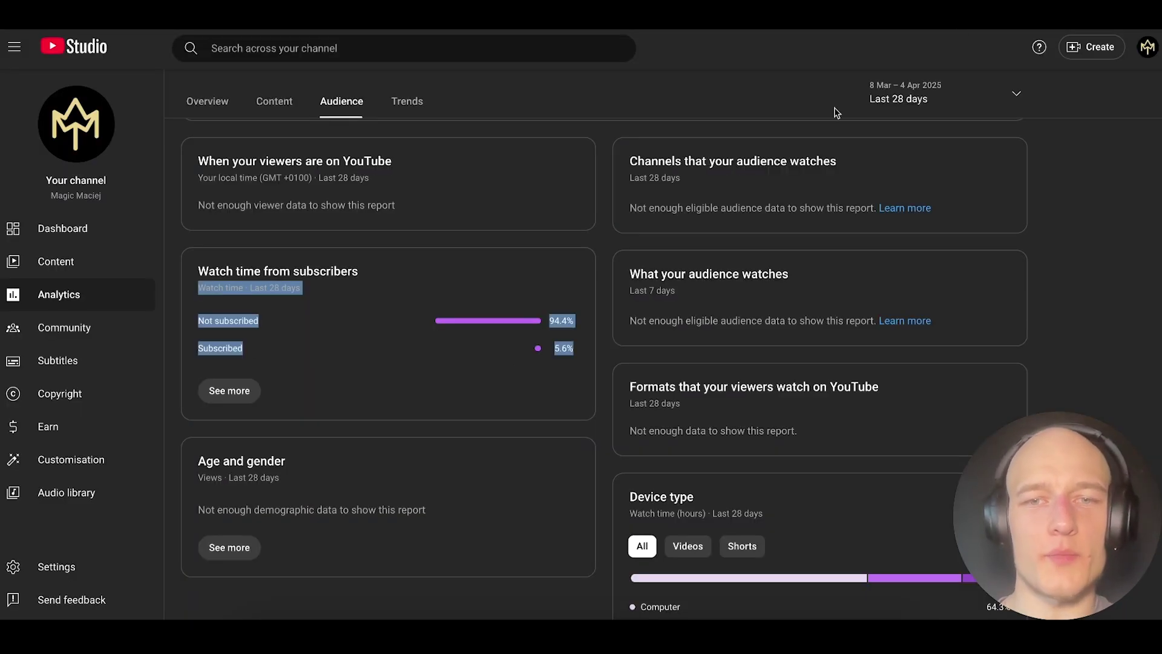
pyautogui.moveTo(579, 360); pyautogui.dragTo(569, 300)
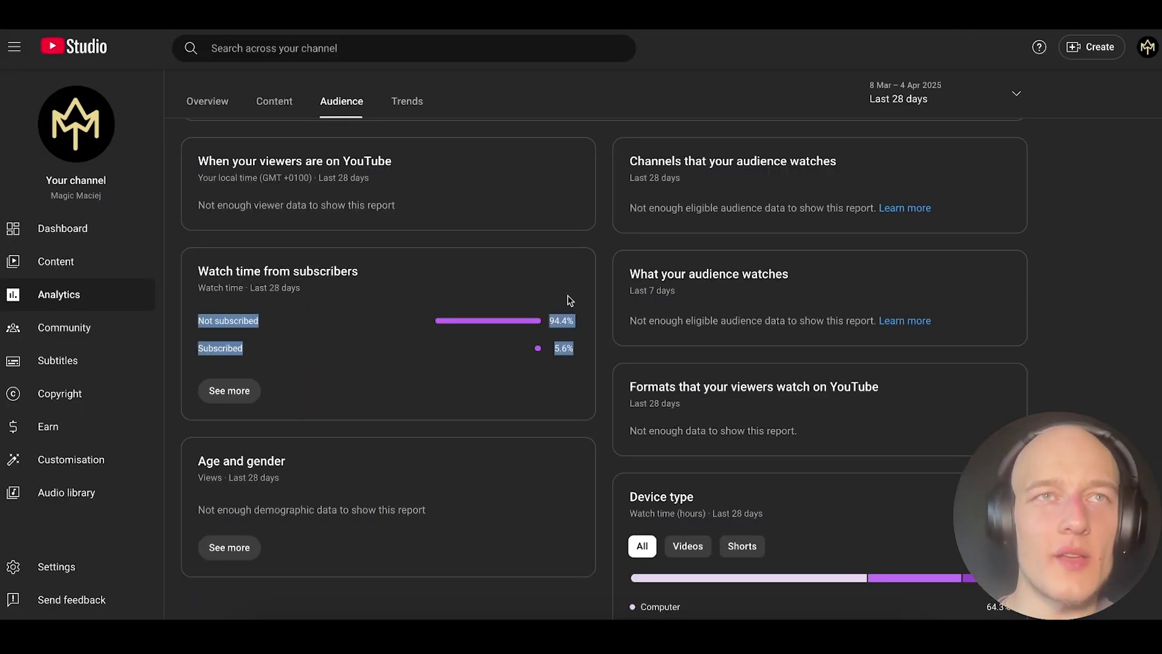
pyautogui.click(488, 151)
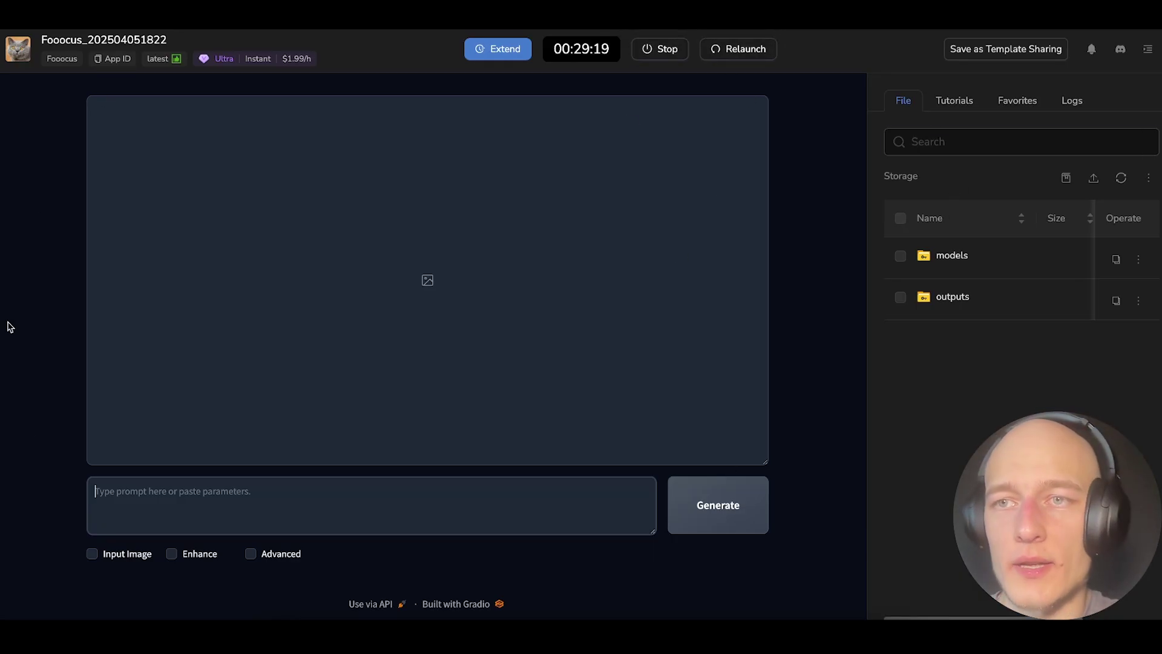
# Step: Enable Advanced settings and enter a prompt of a well-known figure pointing a gun at an innocent woman
pyautogui.click(250, 553)
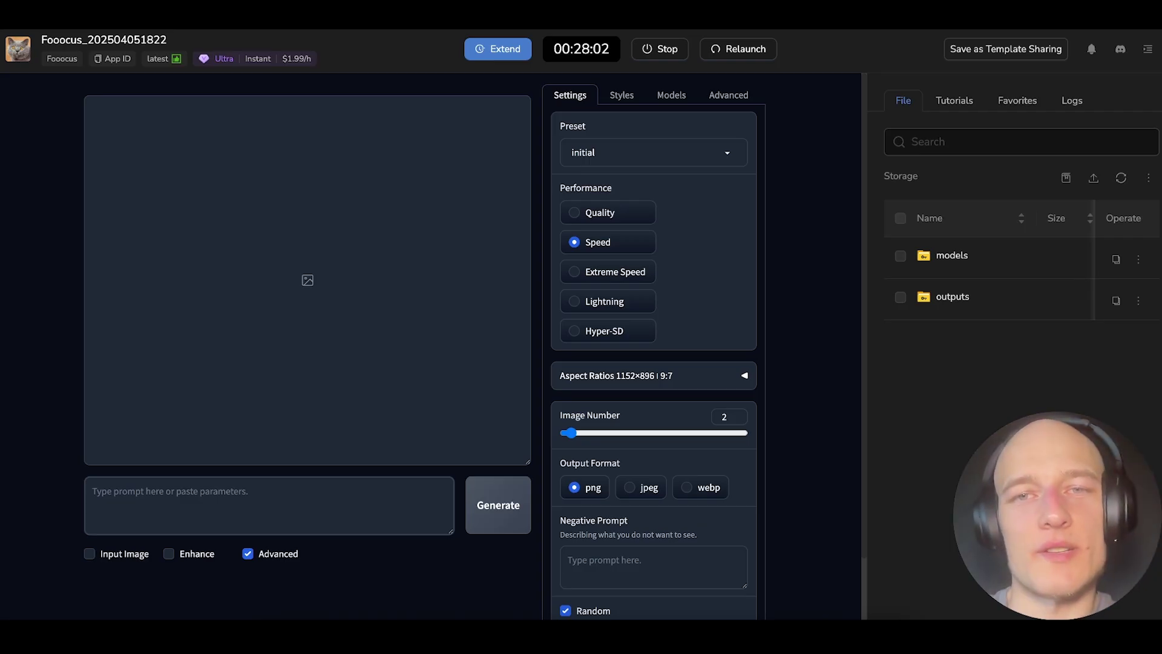
pyautogui.write('donald trump pointing a gun at an innocent woman')
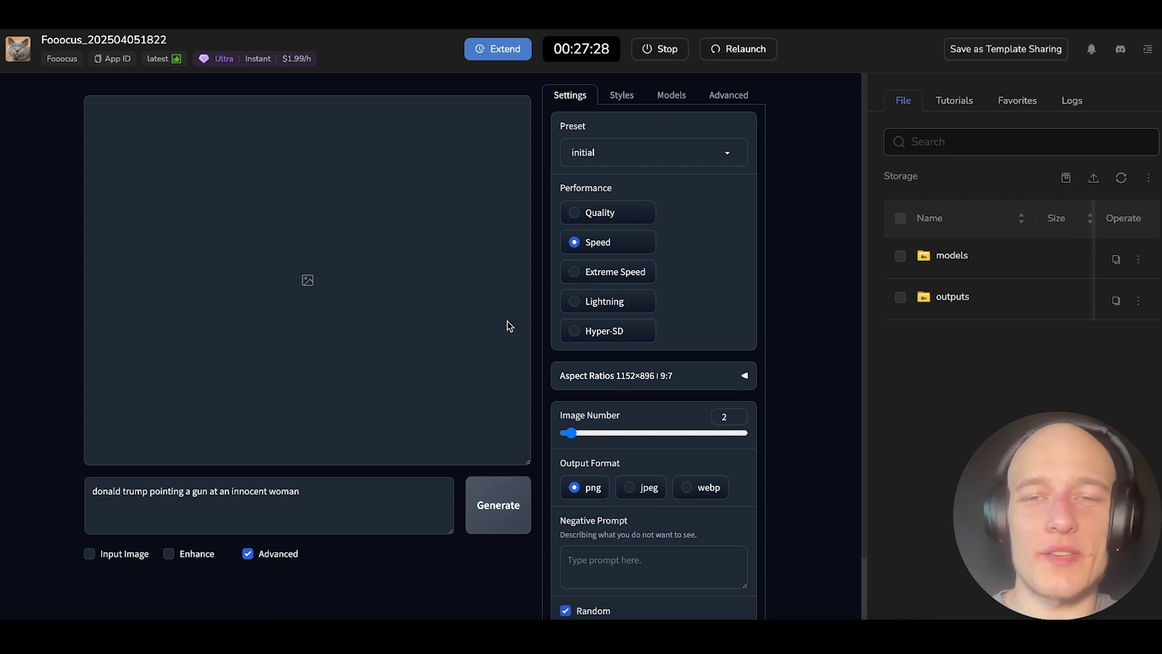
# Step: Apply the realistic preset and set LoRA 1 to None
pyautogui.click(610, 153)
pyautogui.click(630, 349)
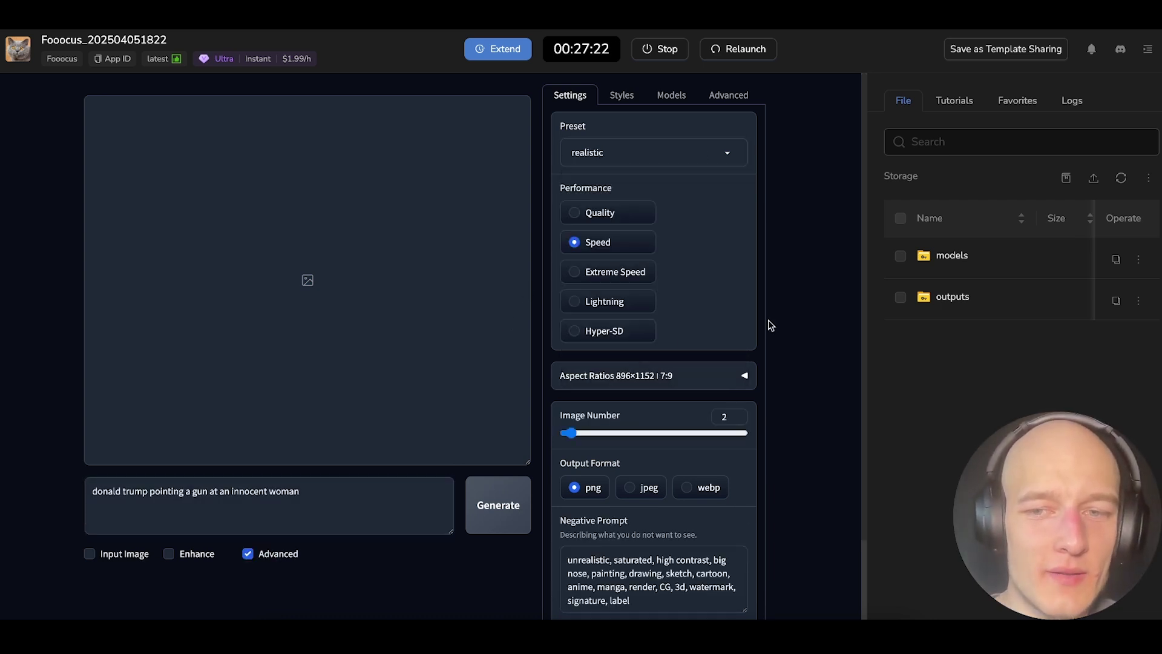
pyautogui.click(622, 95)
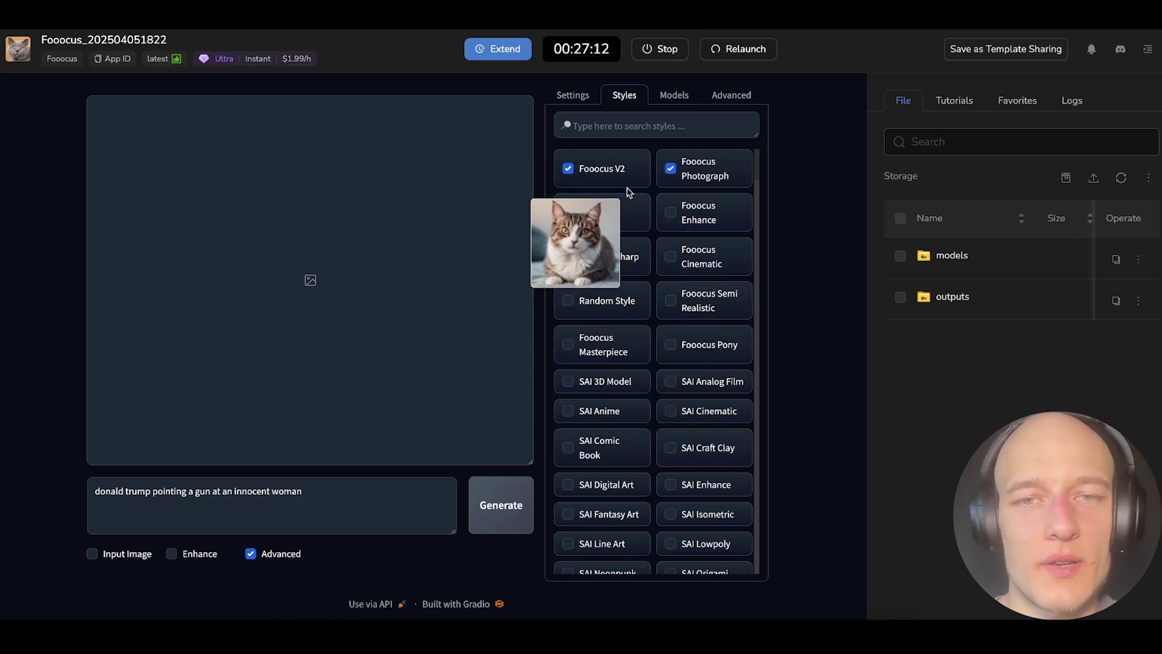
pyautogui.click(684, 99)
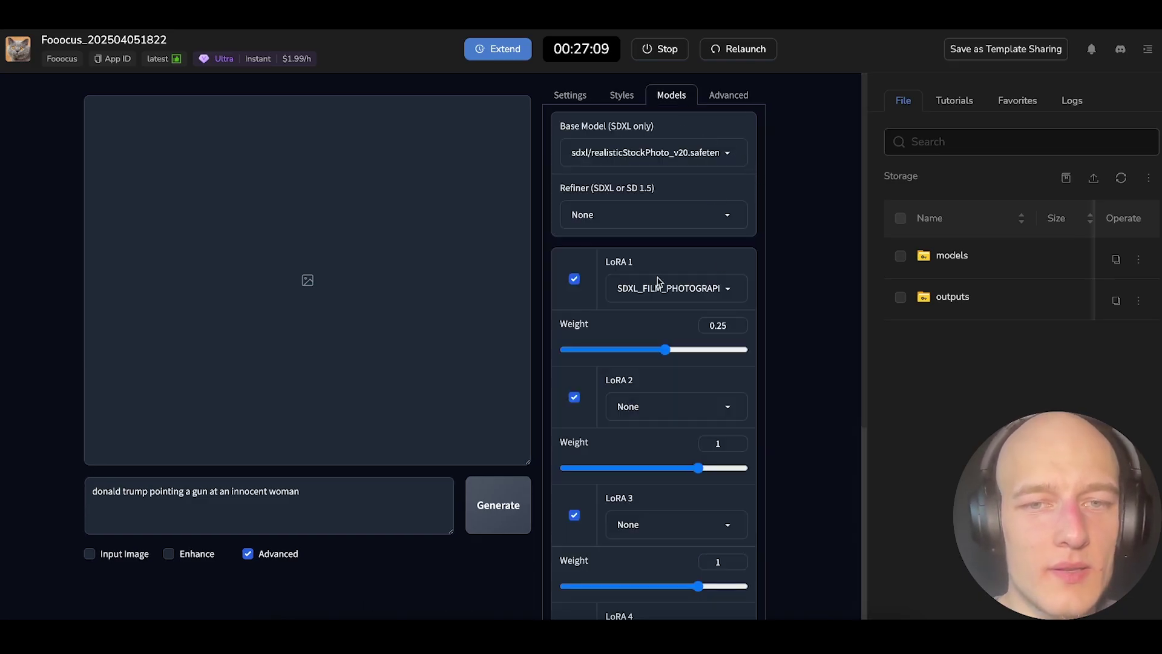
pyautogui.click(727, 290)
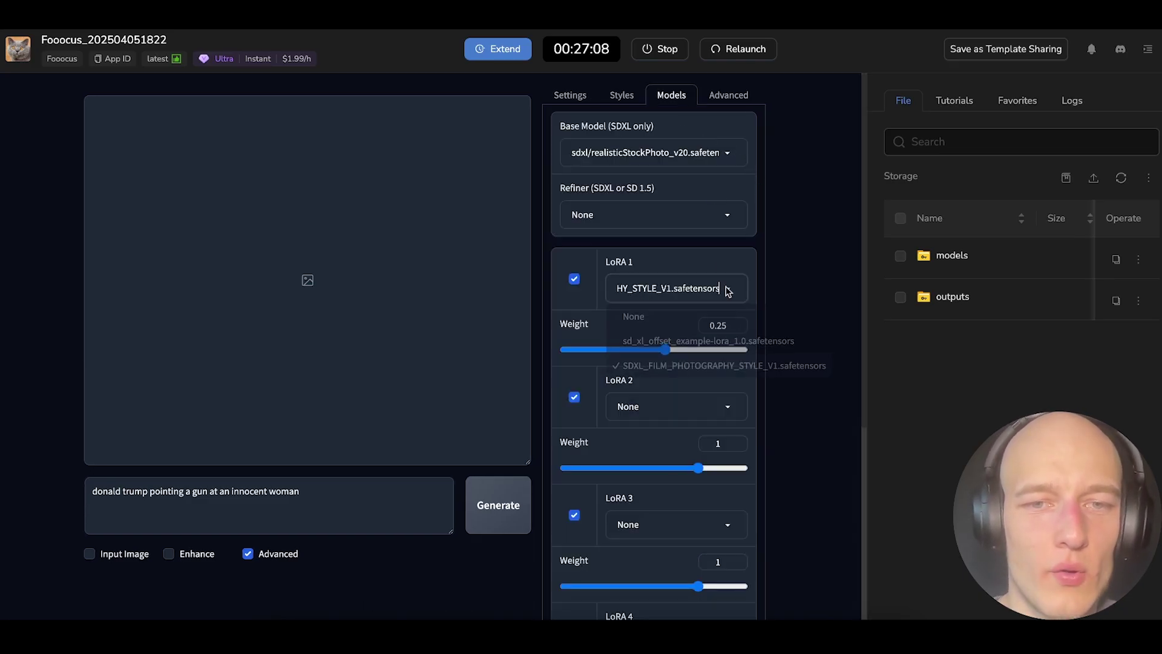
pyautogui.click(651, 314)
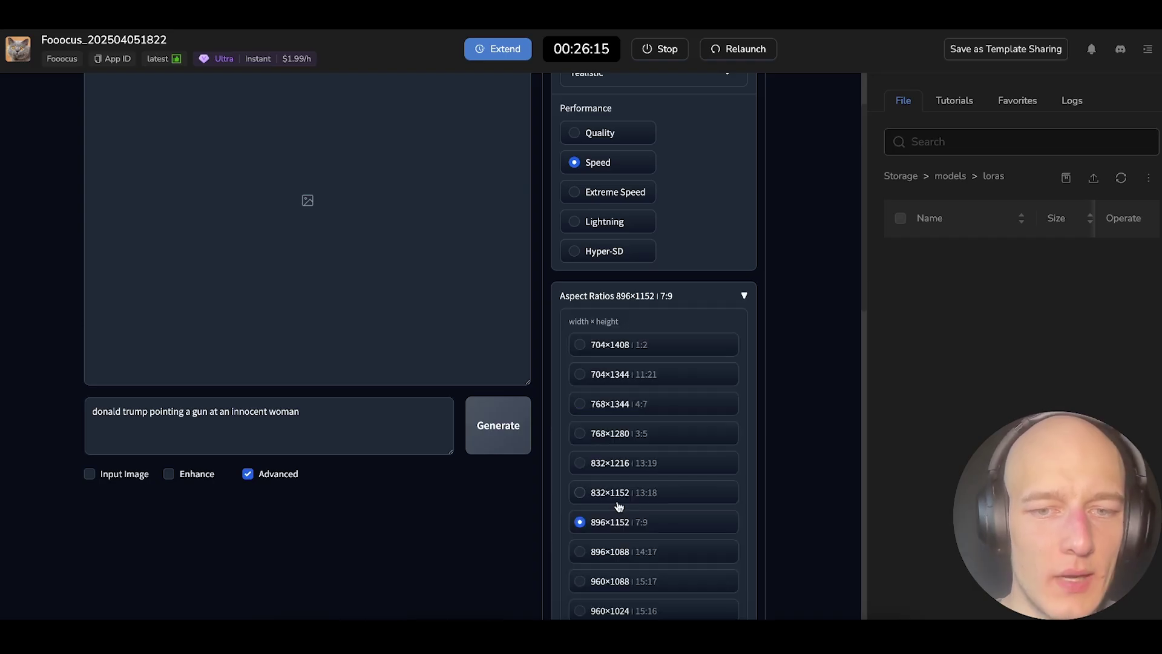
# Step: Set the aspect ratio to 1280×768
pyautogui.scroll(-4, 612, 508)
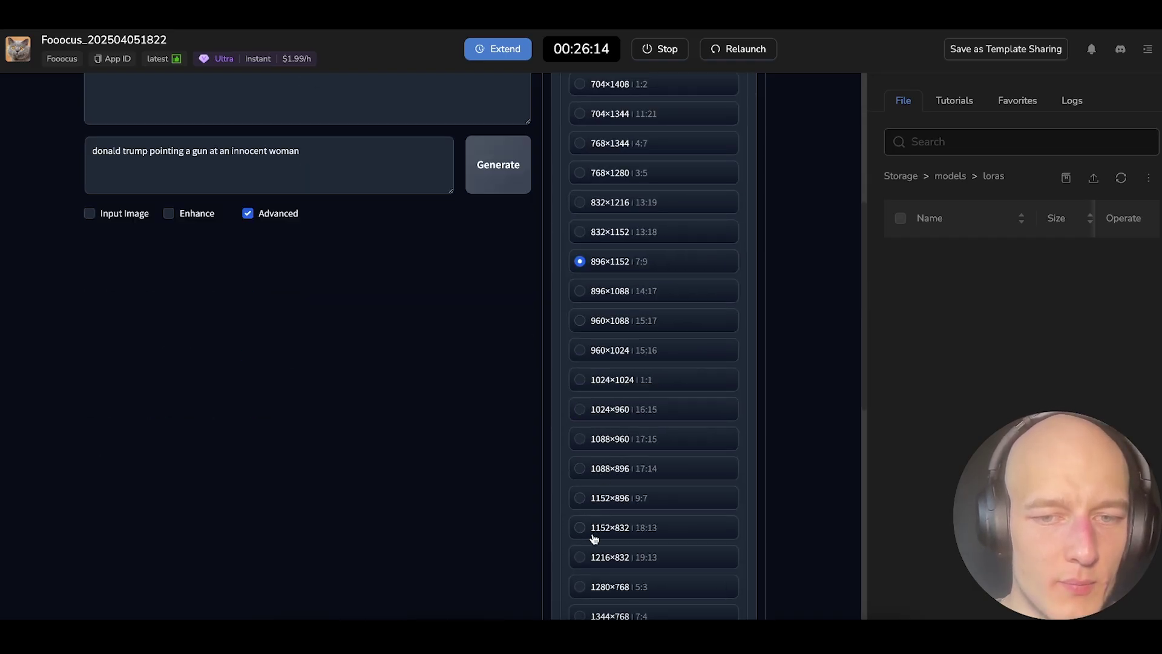
pyautogui.click(581, 585)
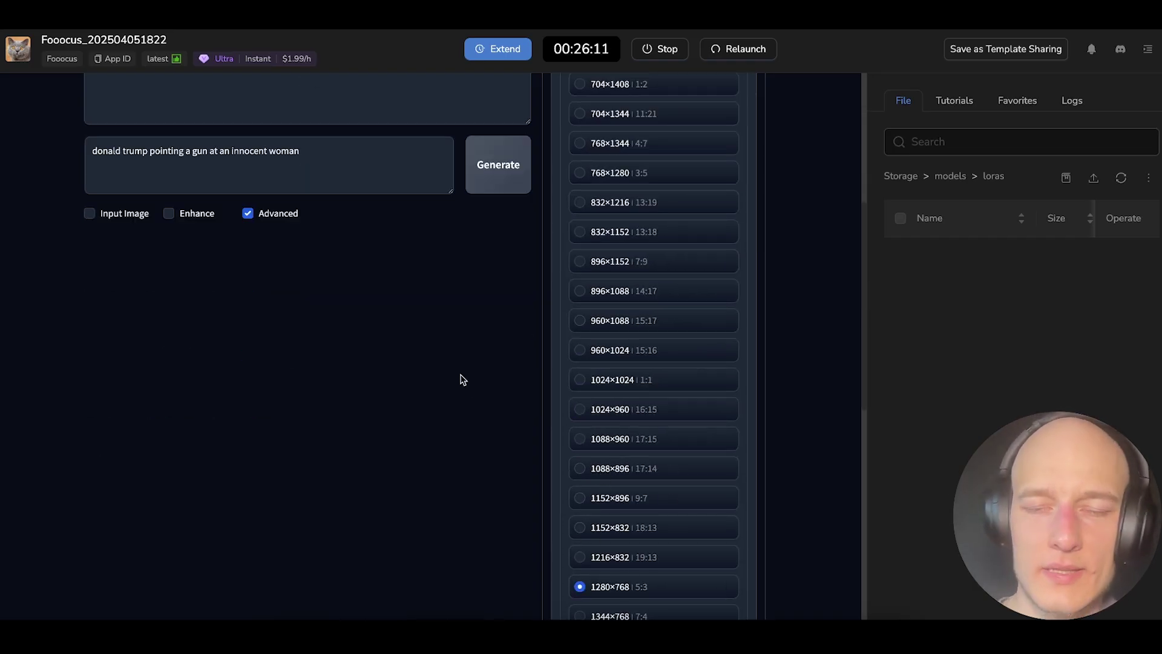
pyautogui.scroll(5, 545, 388)
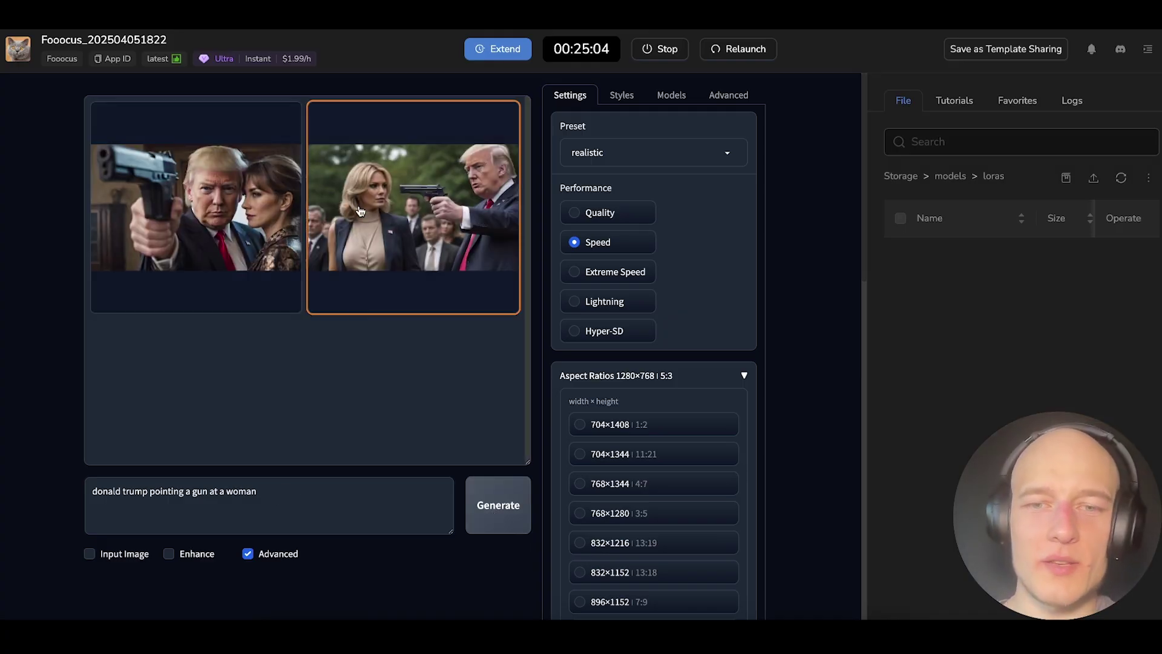
# Step: Save the gun-pointing image and select the prompt text for rewriting
pyautogui.scroll(-1, 424, 345)
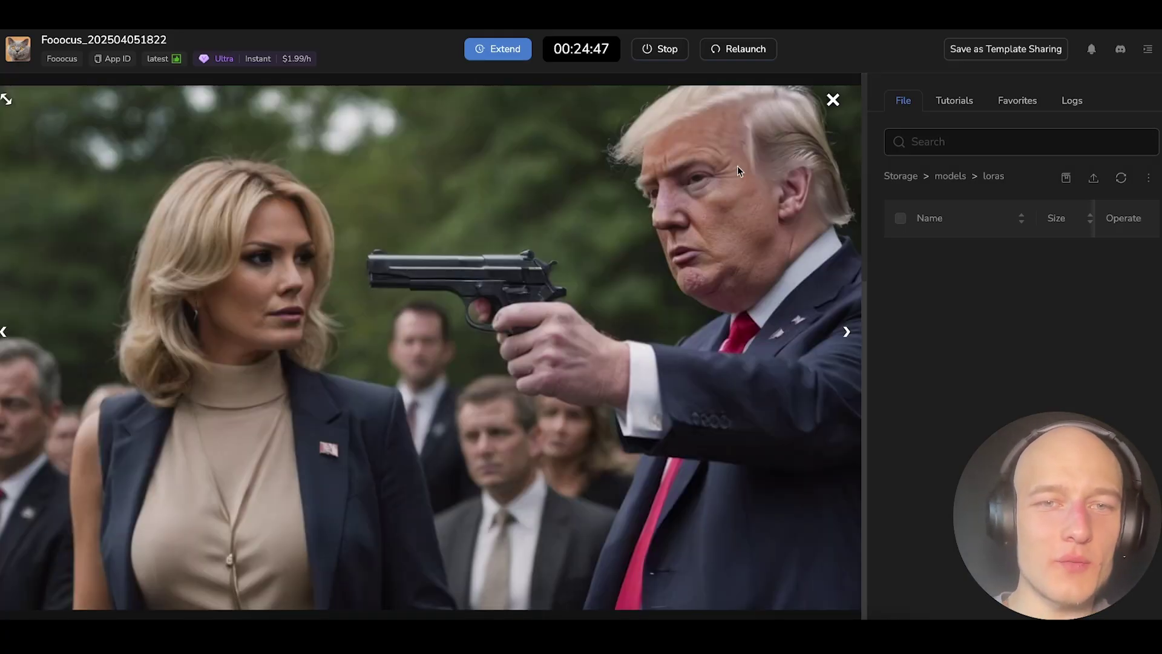
pyautogui.rightClick(374, 267)
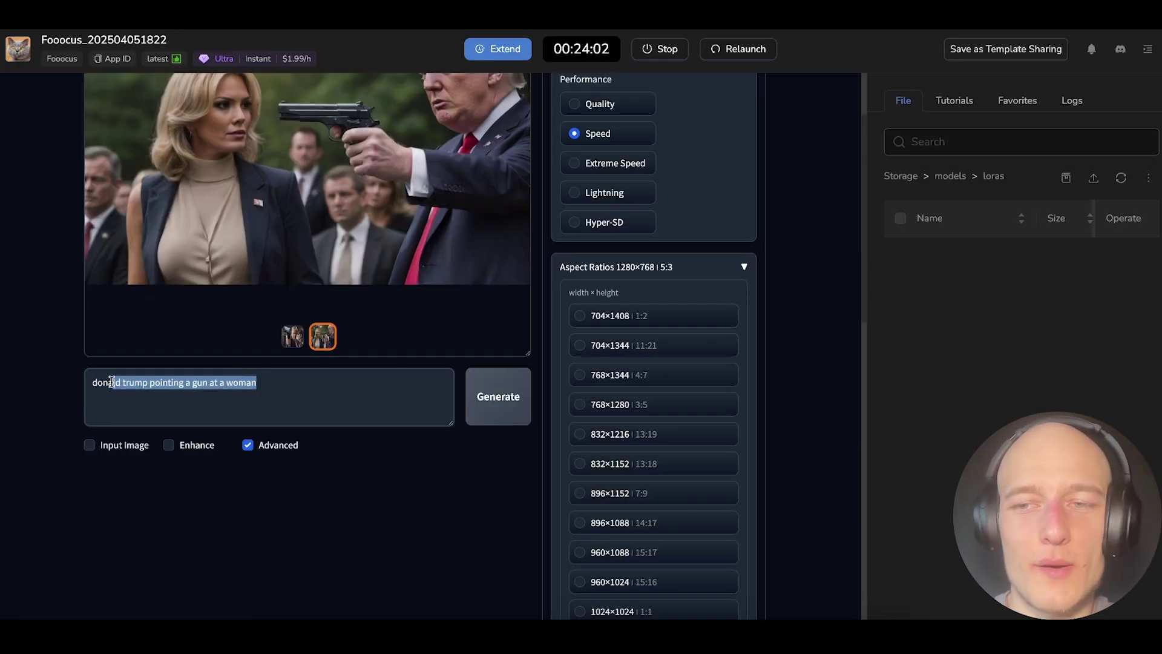
pyautogui.moveTo(82, 391); pyautogui.dragTo(338, 378)
pyautogui.click(321, 398)
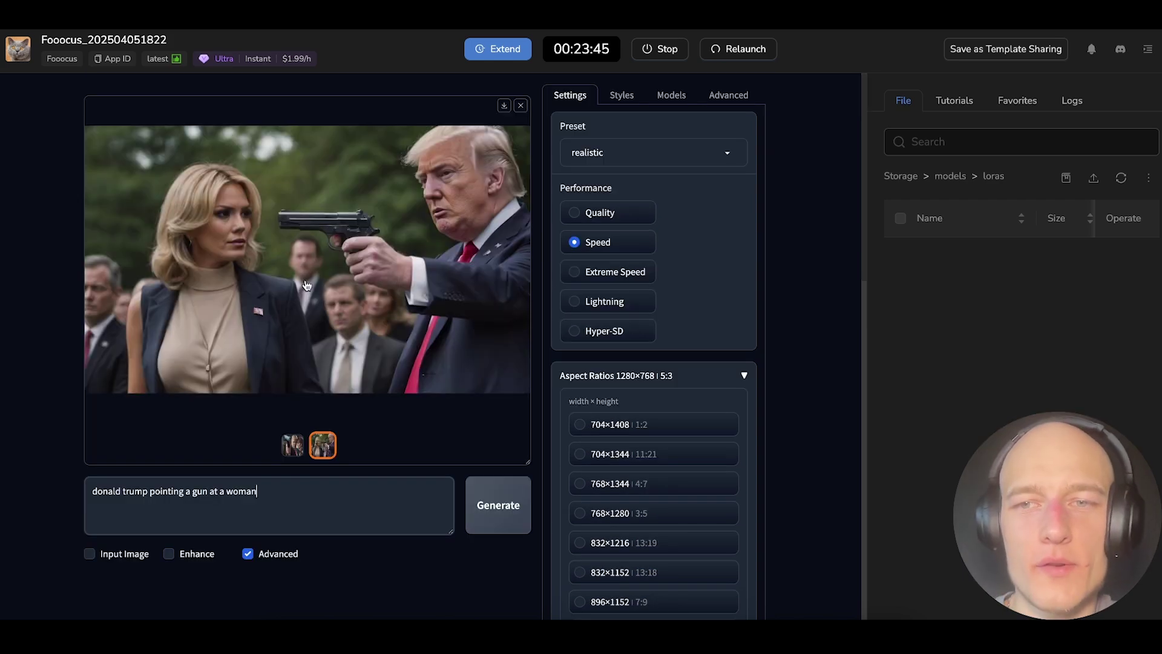
pyautogui.click(306, 285)
pyautogui.rightClick(369, 243)
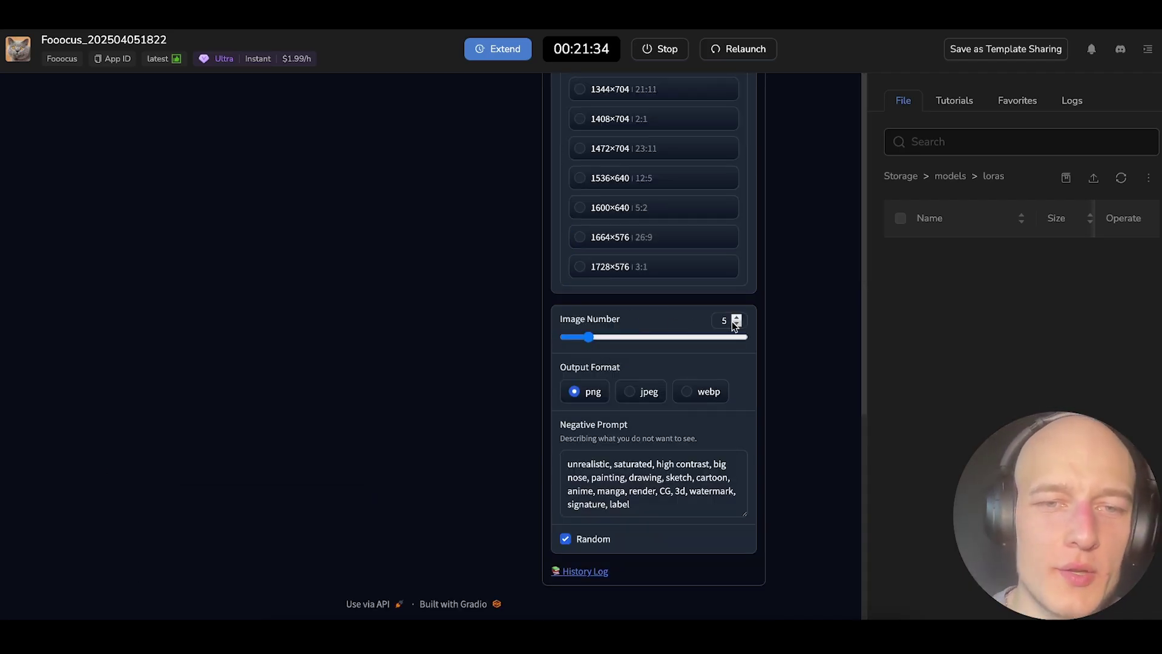
# Step: Save one of the smoking-in-Adidas-tracksuit images to the computer
pyautogui.scroll(10, 470, 401)
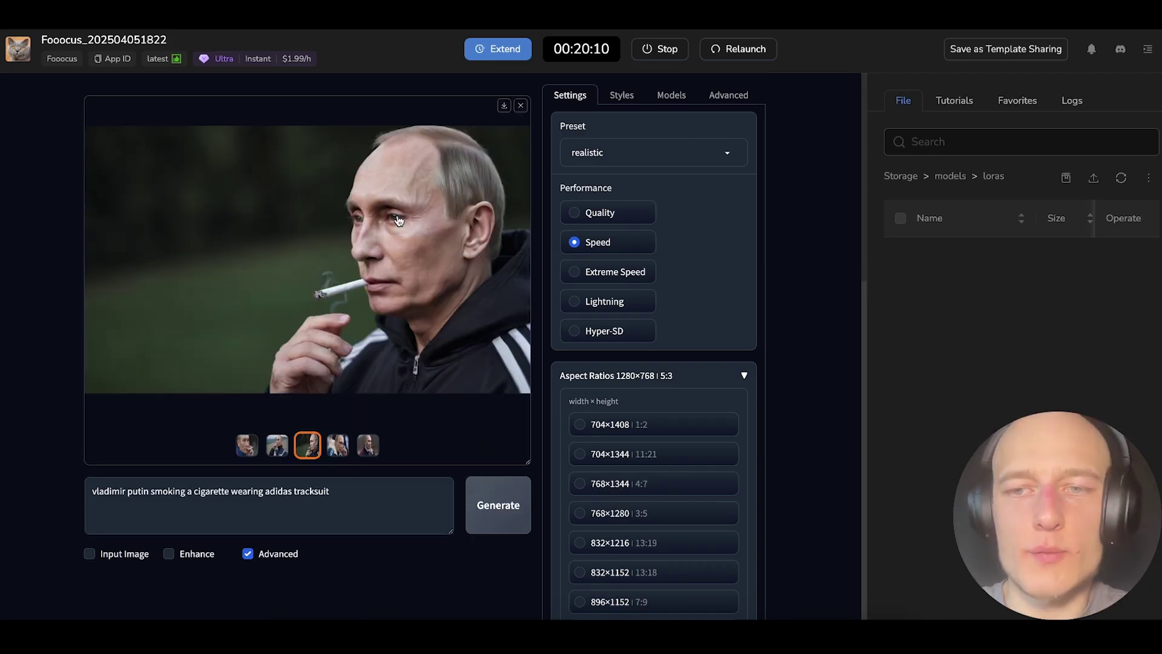
pyautogui.rightClick(393, 212)
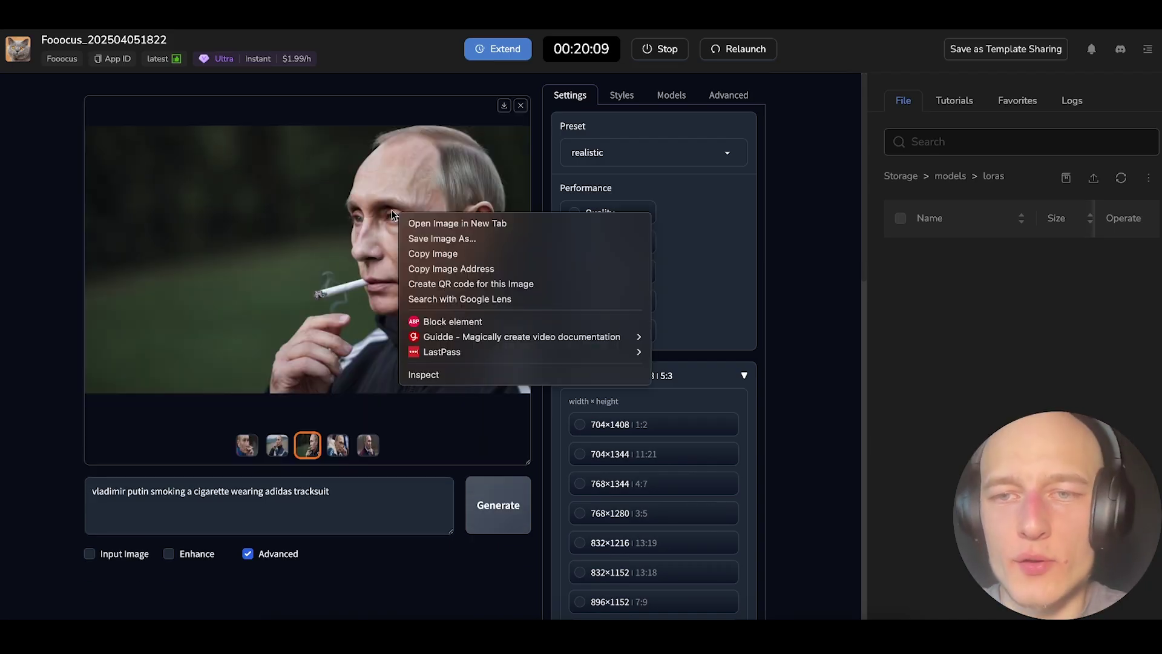
pyautogui.click(466, 242)
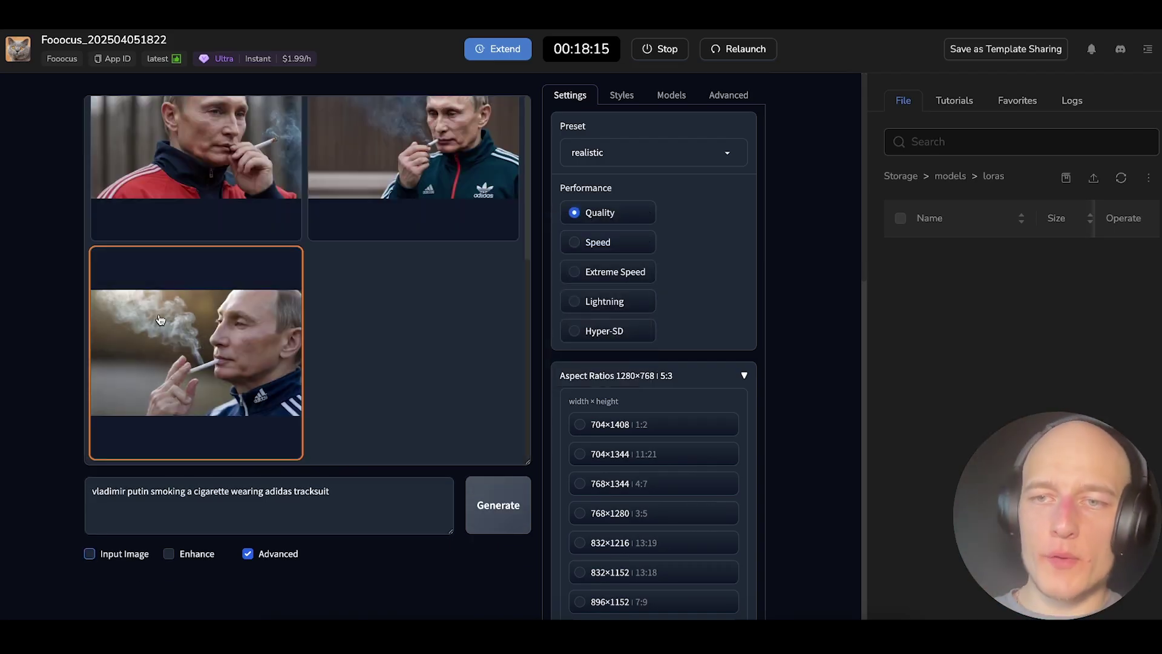
# Step: Enable Input Image and review the image prompt options
pyautogui.scroll(-6, 162, 320)
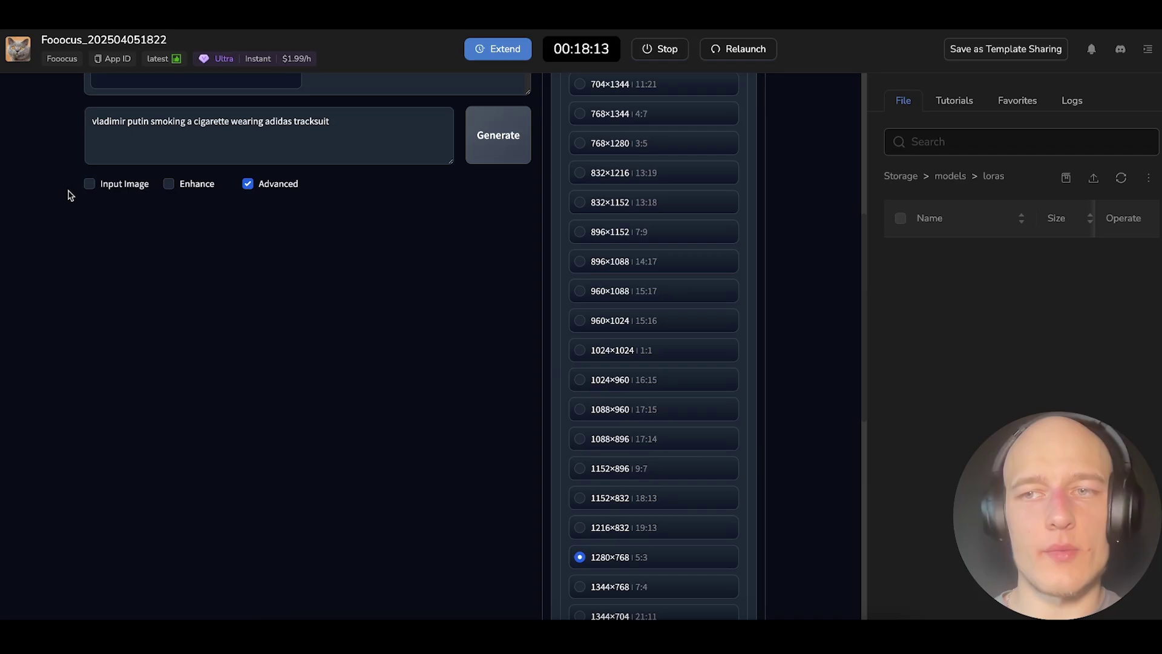
pyautogui.click(88, 187)
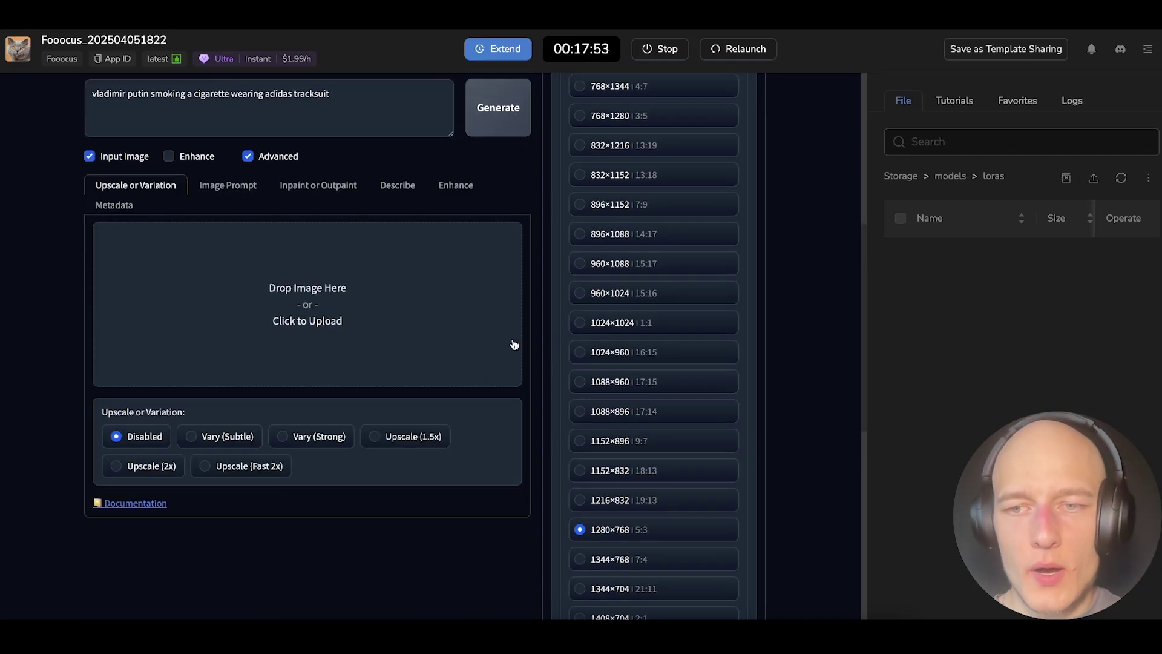
pyautogui.click(230, 186)
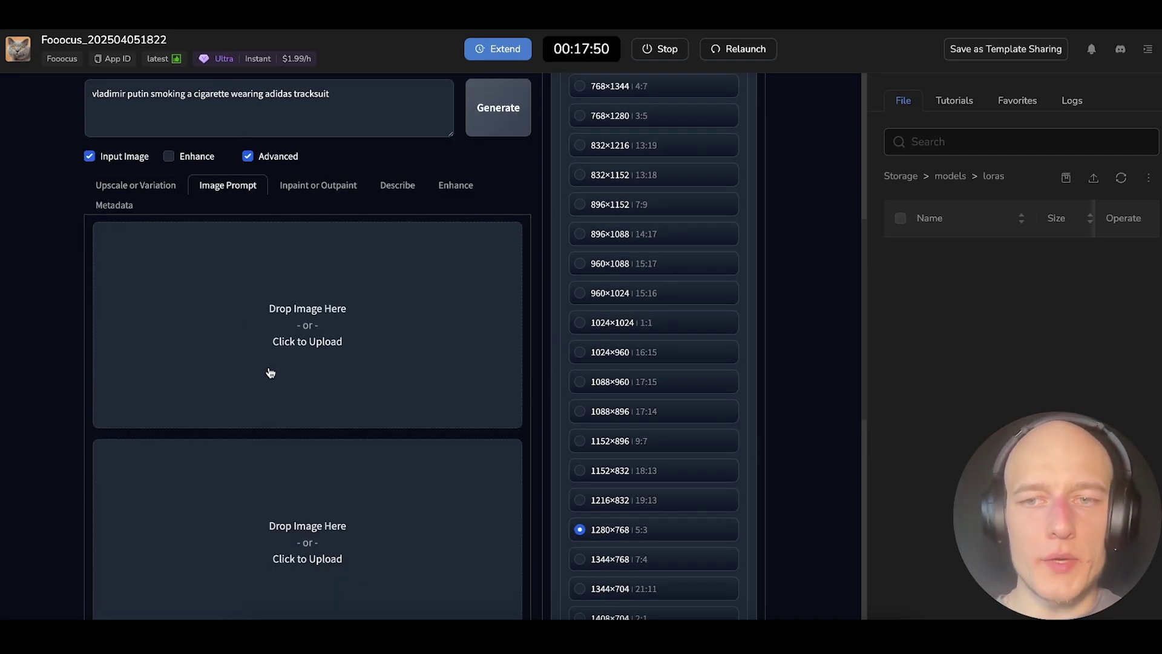
pyautogui.scroll(-4, 276, 333)
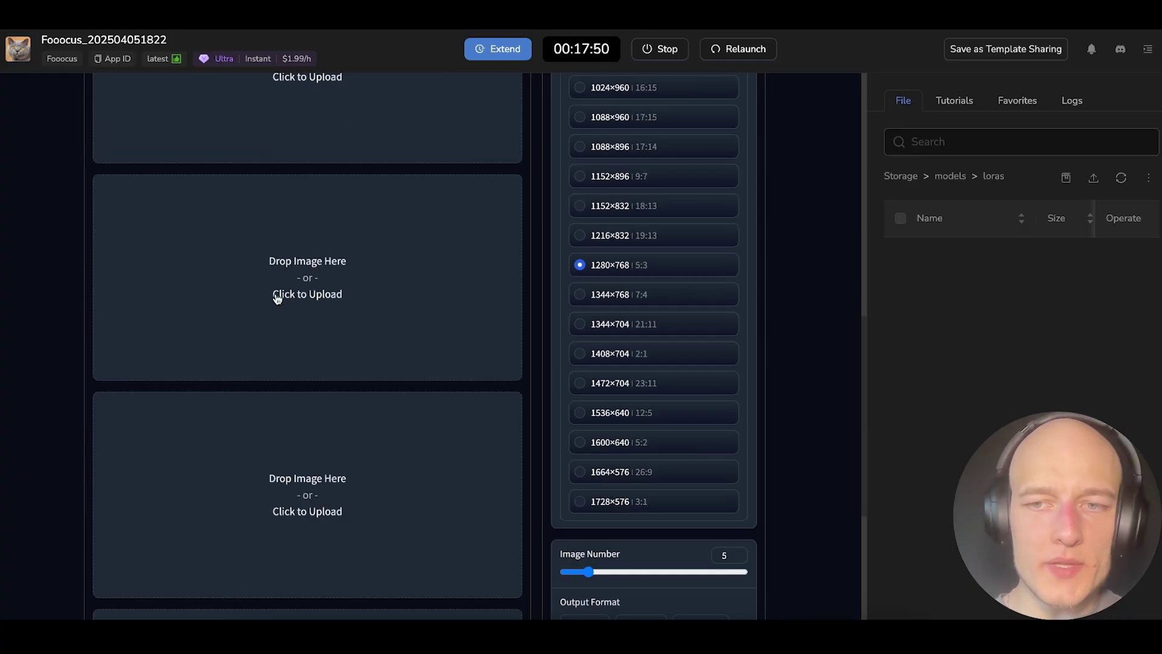
pyautogui.scroll(4, 222, 341)
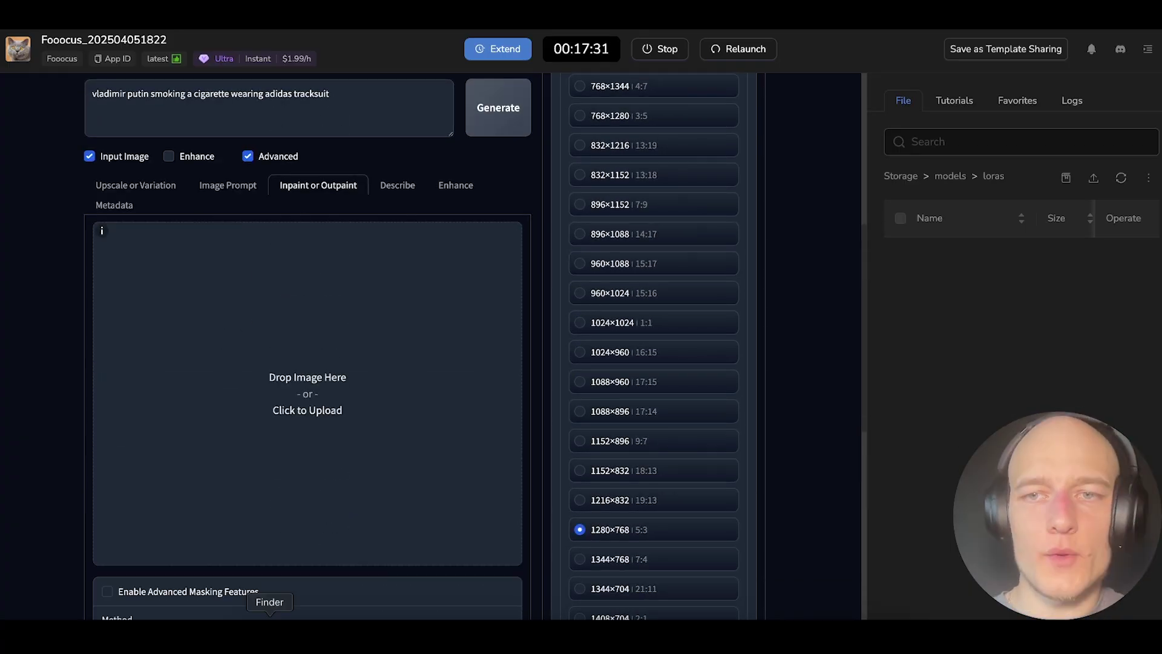
# Step: Upload the saved smoking image for inpainting and mask its lower-left background
pyautogui.click(247, 594)
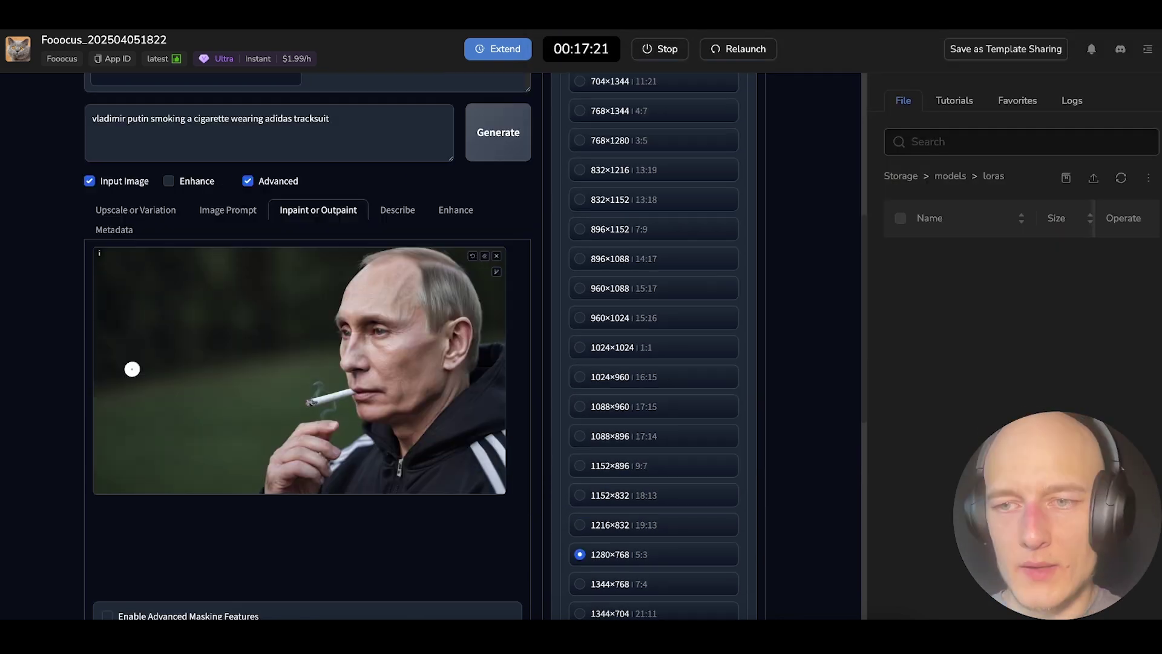
pyautogui.moveTo(132, 368); pyautogui.dragTo(95, 429)
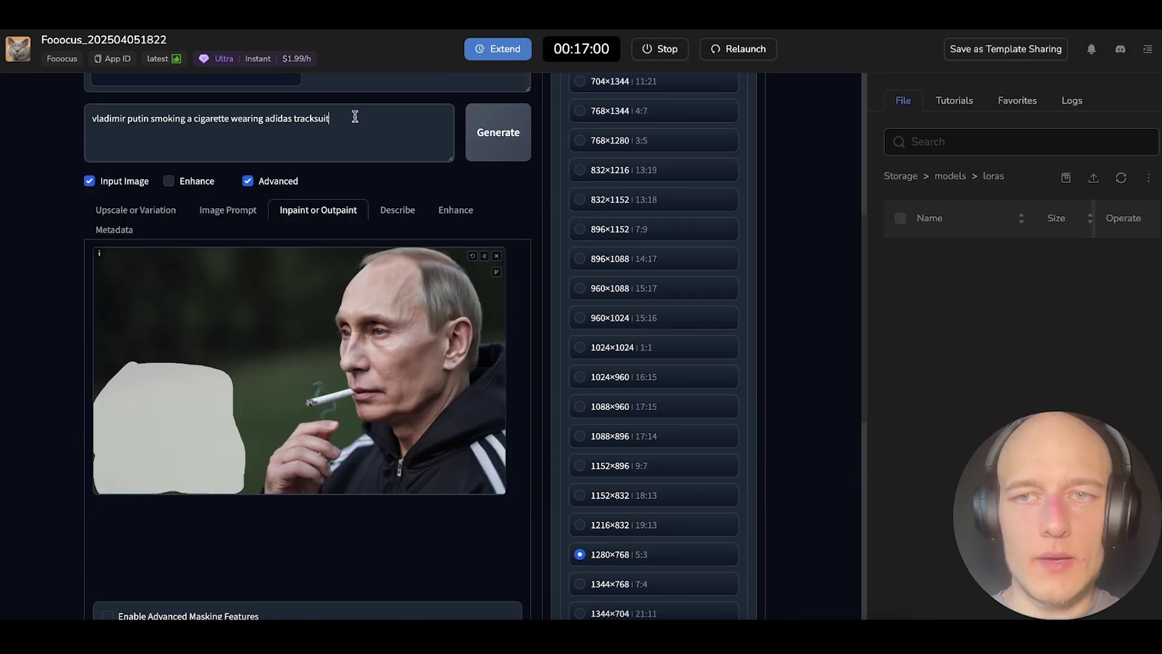
pyautogui.moveTo(355, 118); pyautogui.dragTo(90, 121)
pyautogui.write('wi')
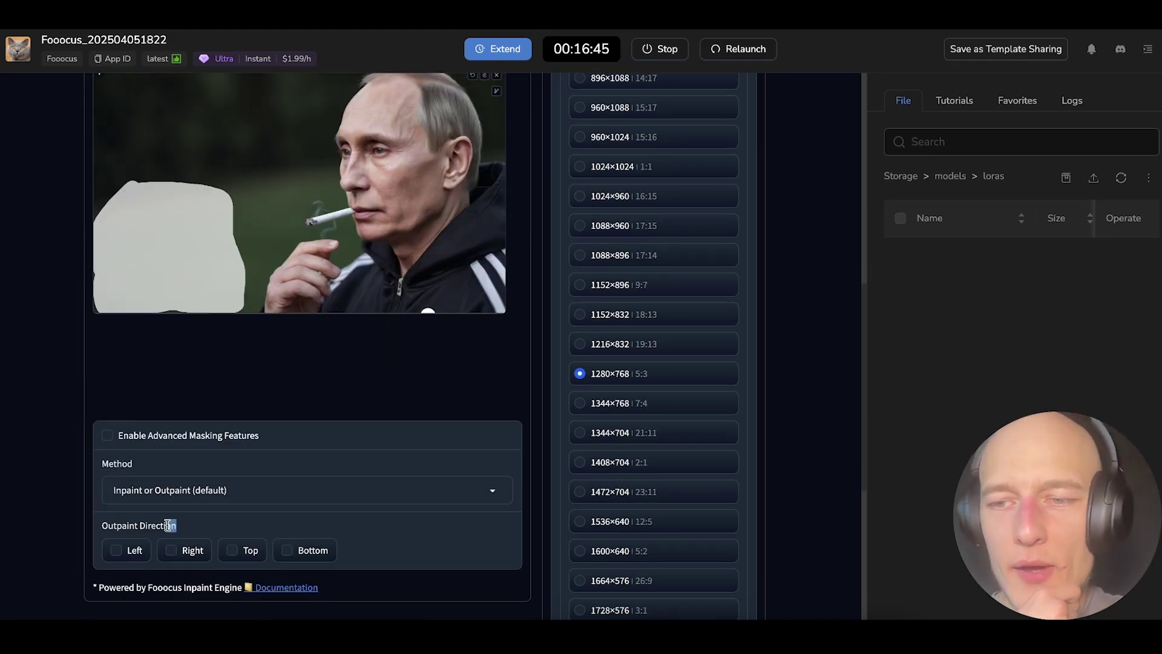
# Step: Generate with the prompt 'cat' and view the bottom-left variation with the cat
pyautogui.moveTo(168, 525); pyautogui.dragTo(98, 525)
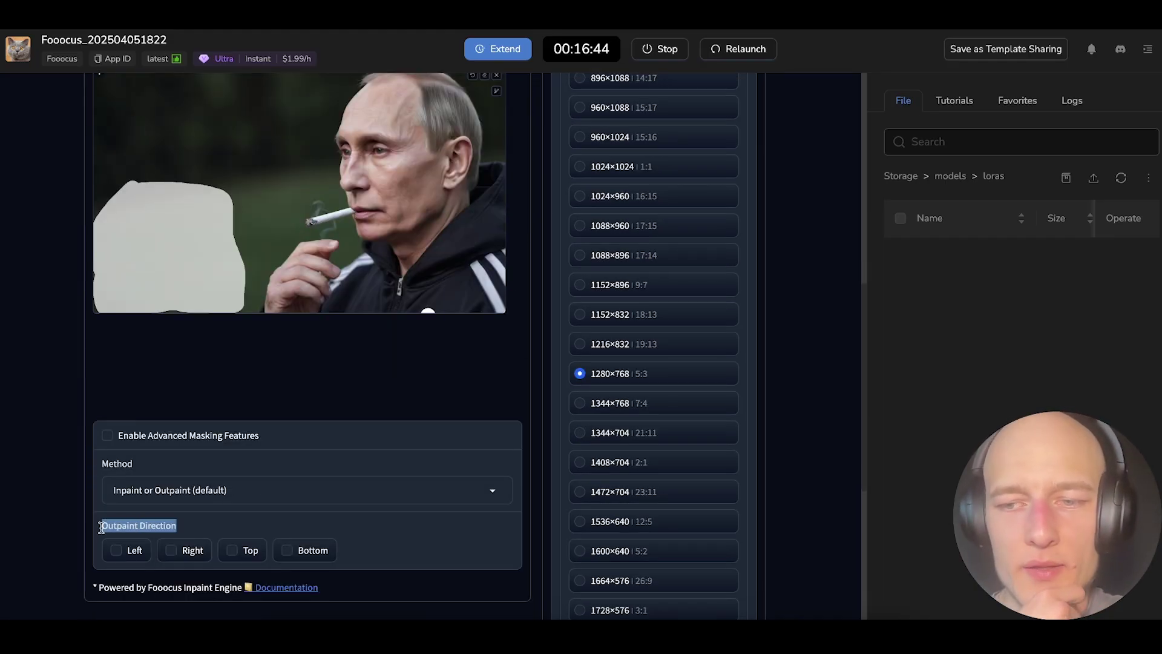
pyautogui.click(103, 525)
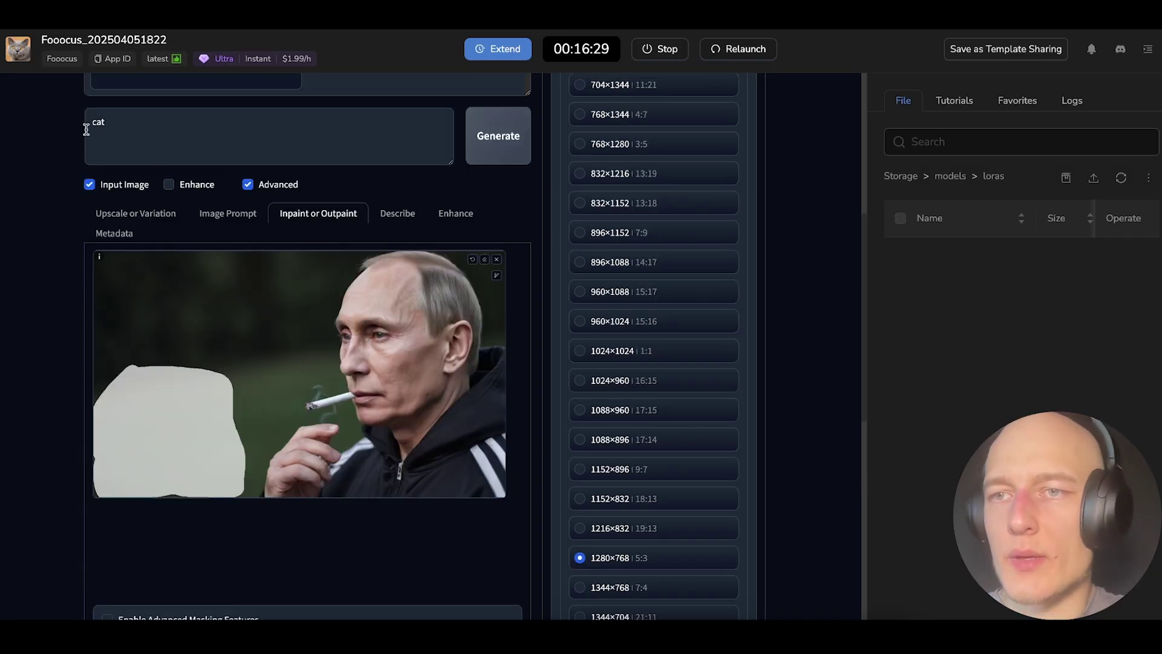
pyautogui.scroll(-3, 218, 402)
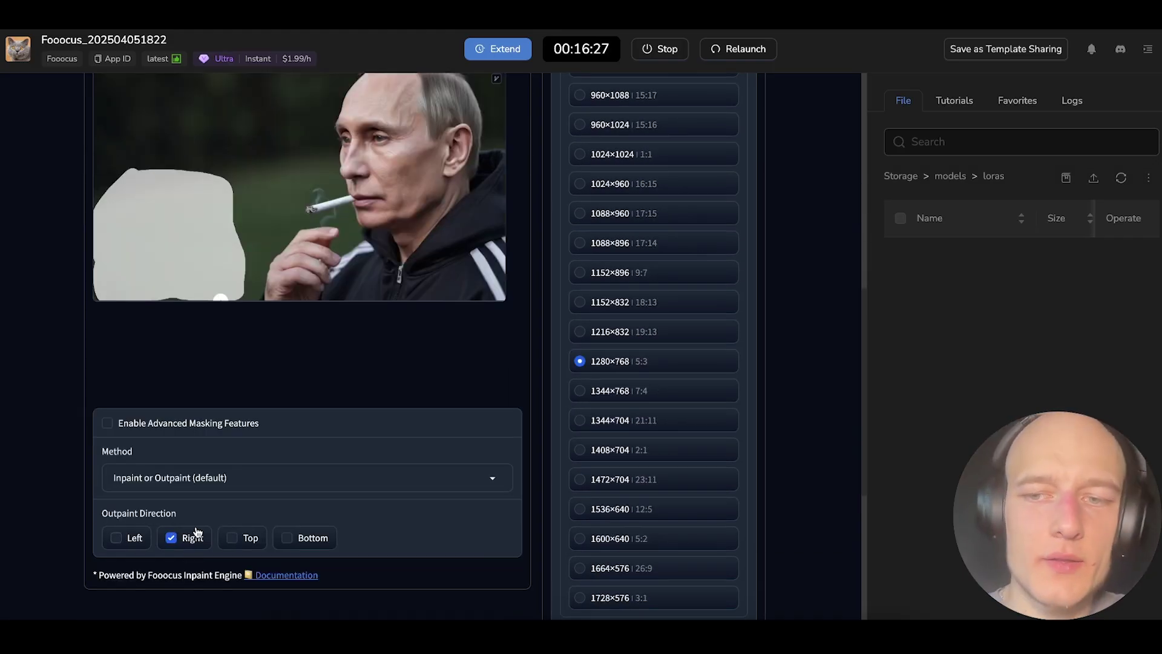
pyautogui.scroll(3, 284, 496)
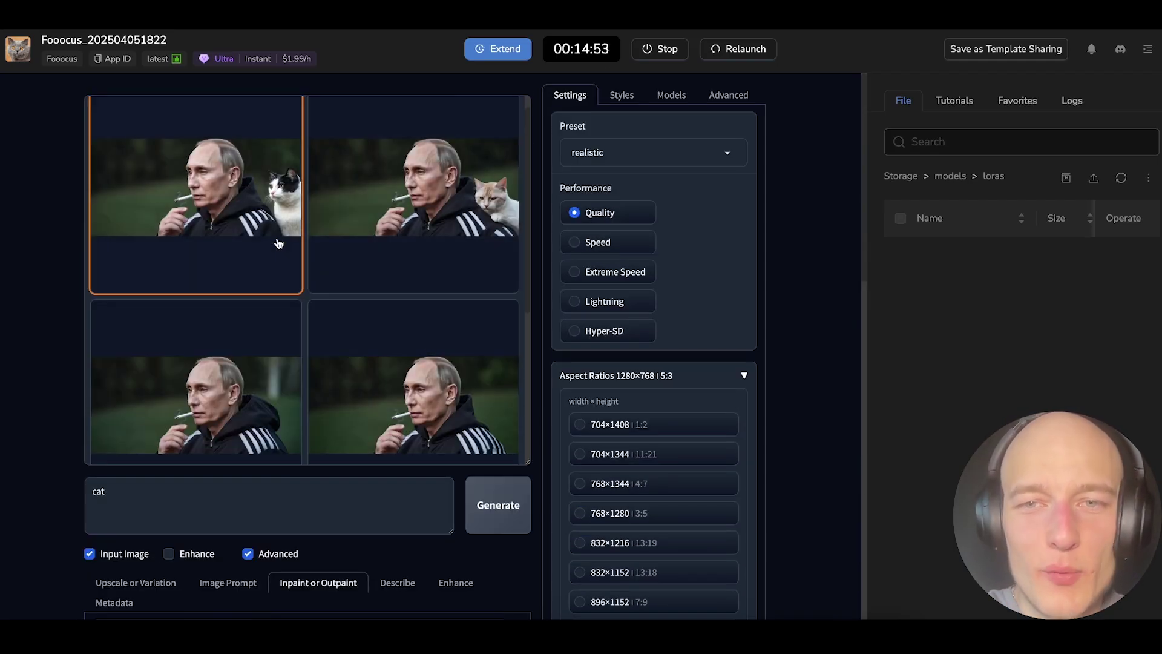
pyautogui.click(209, 390)
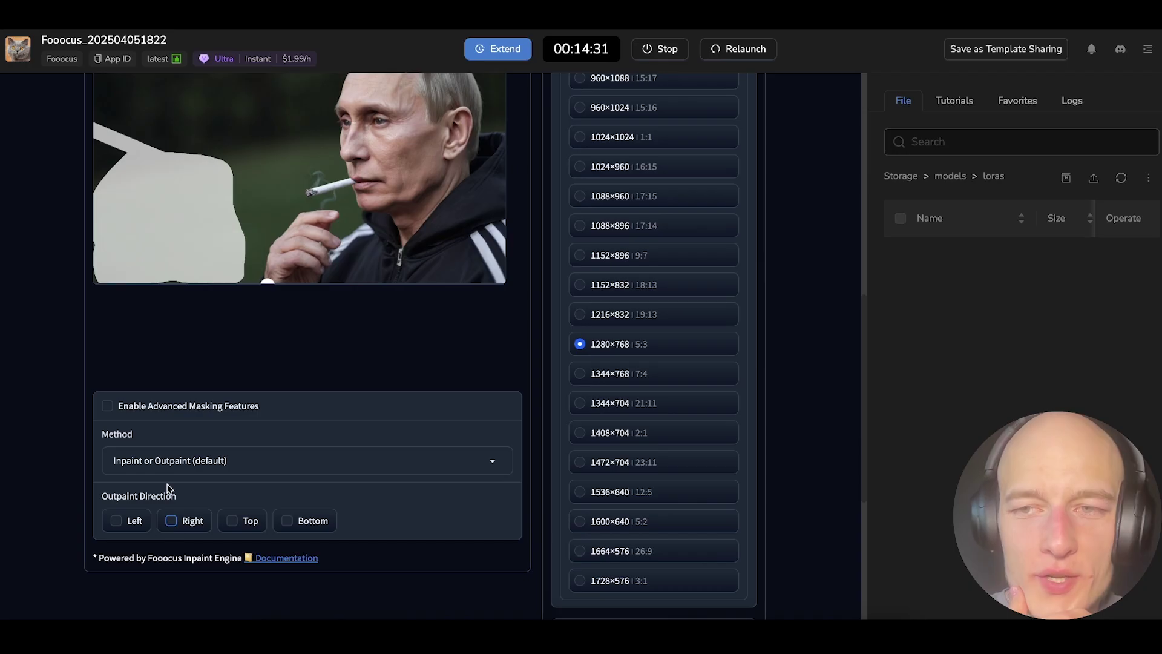
# Step: Review the black-cat inpainting result, then stop the Fooocus machine and confirm
pyautogui.scroll(3, 168, 488)
pyautogui.scroll(-7, 267, 430)
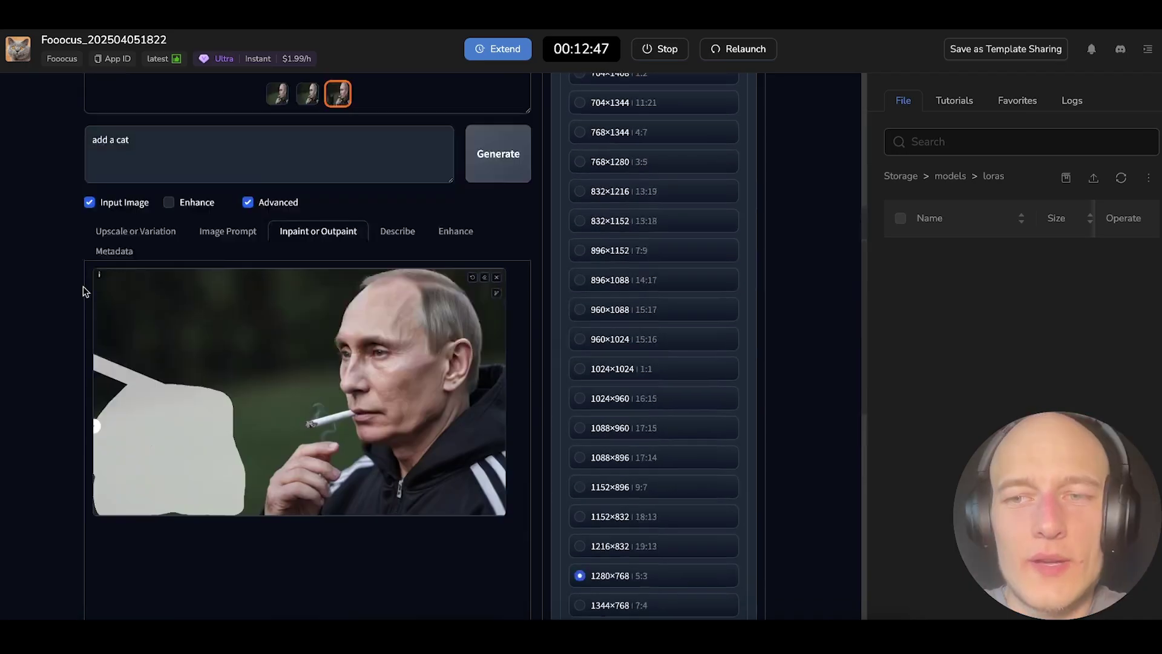
pyautogui.scroll(3, 83, 291)
pyautogui.scroll(-4, 83, 290)
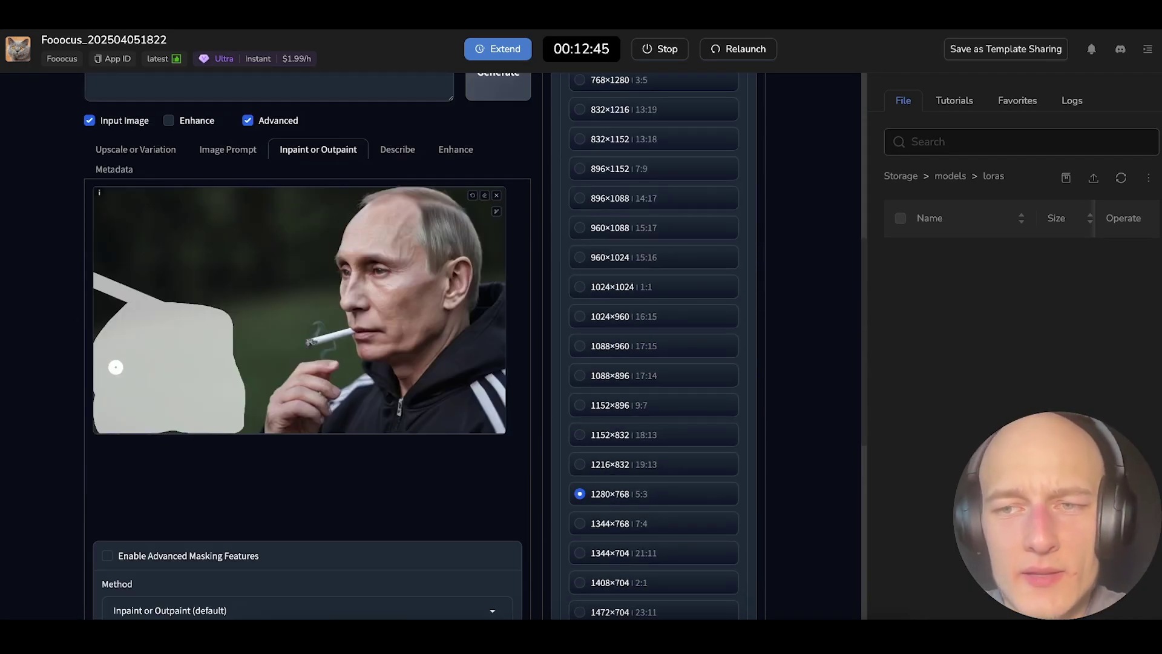
pyautogui.scroll(6, 176, 363)
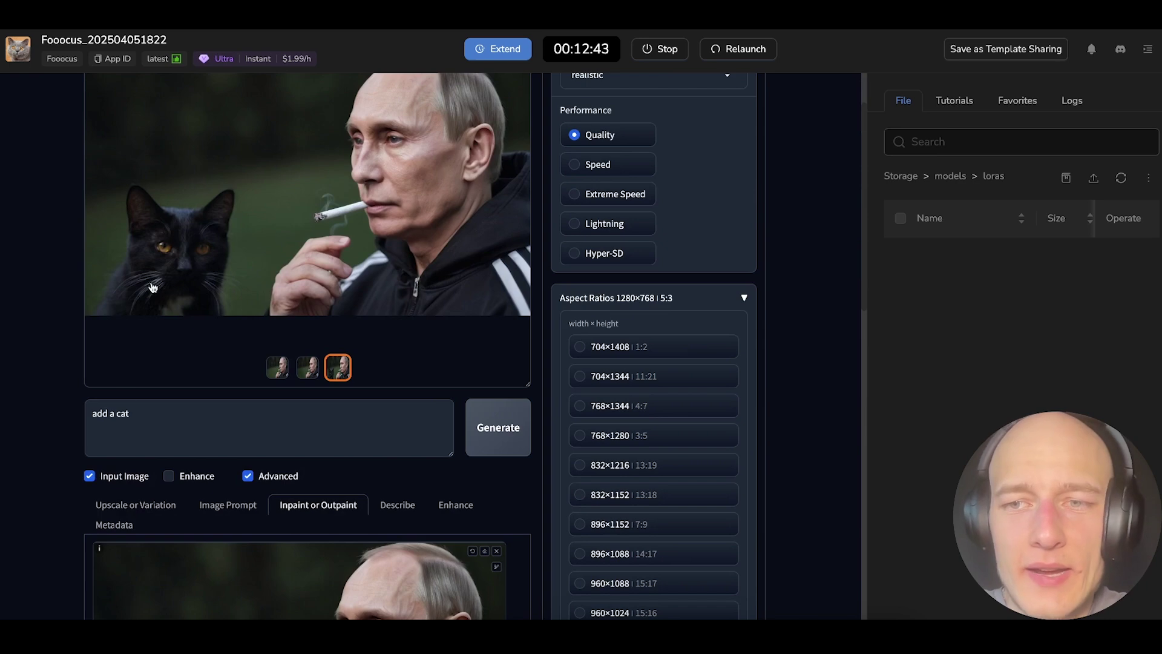
pyautogui.scroll(2, 153, 288)
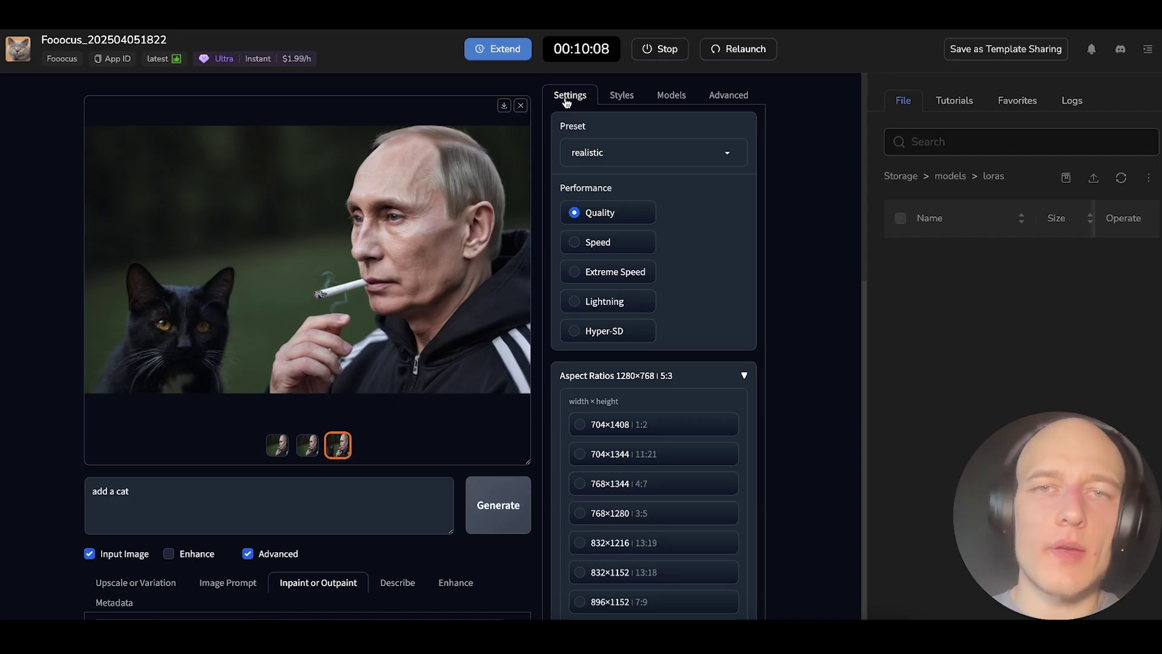
pyautogui.click(647, 52)
pyautogui.click(690, 148)
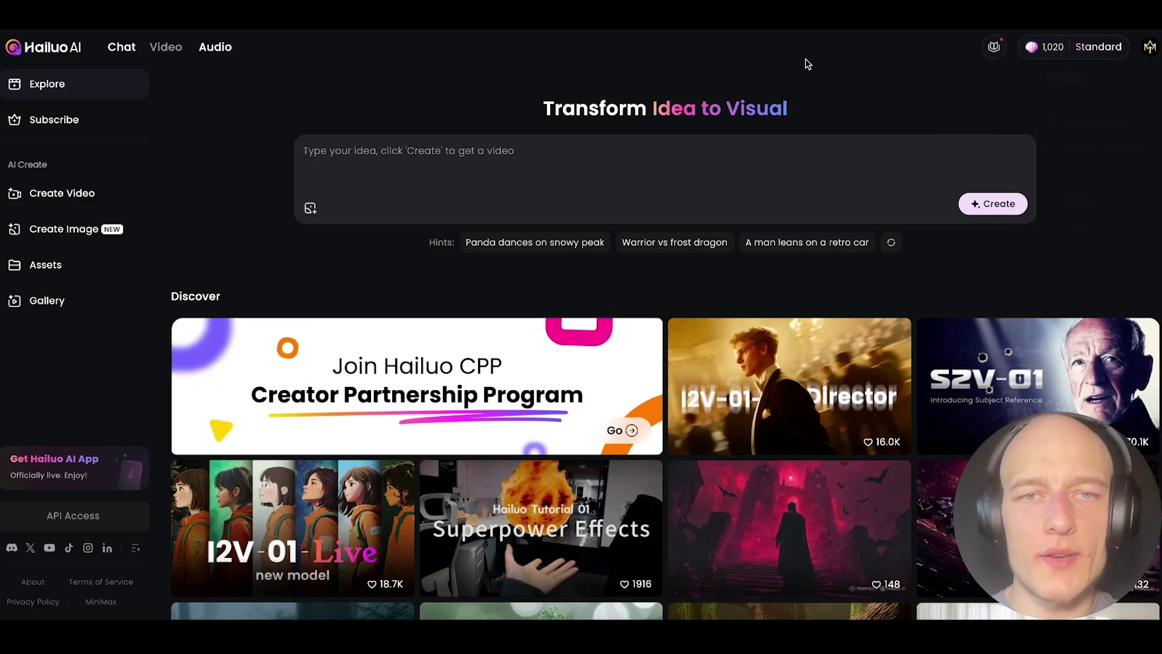
# Step: Upload the smoking image to Hailuo, add a Pull out camera move, and generate the video
pyautogui.click(53, 195)
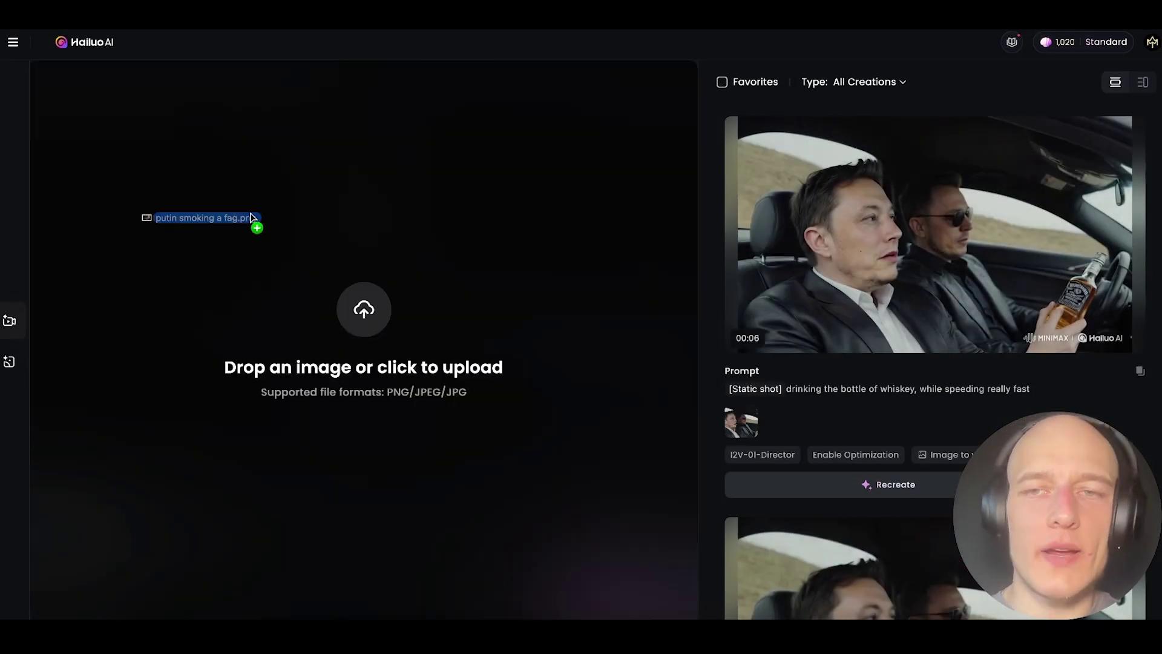
pyautogui.moveTo(194, 218); pyautogui.dragTo(381, 219)
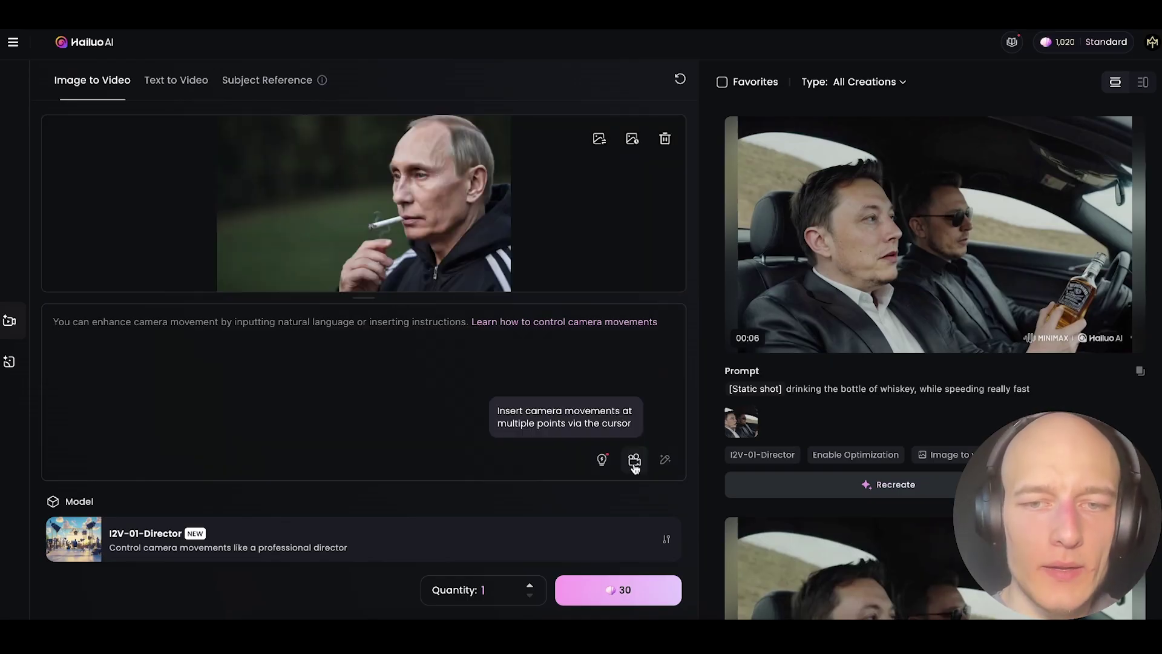
pyautogui.click(634, 461)
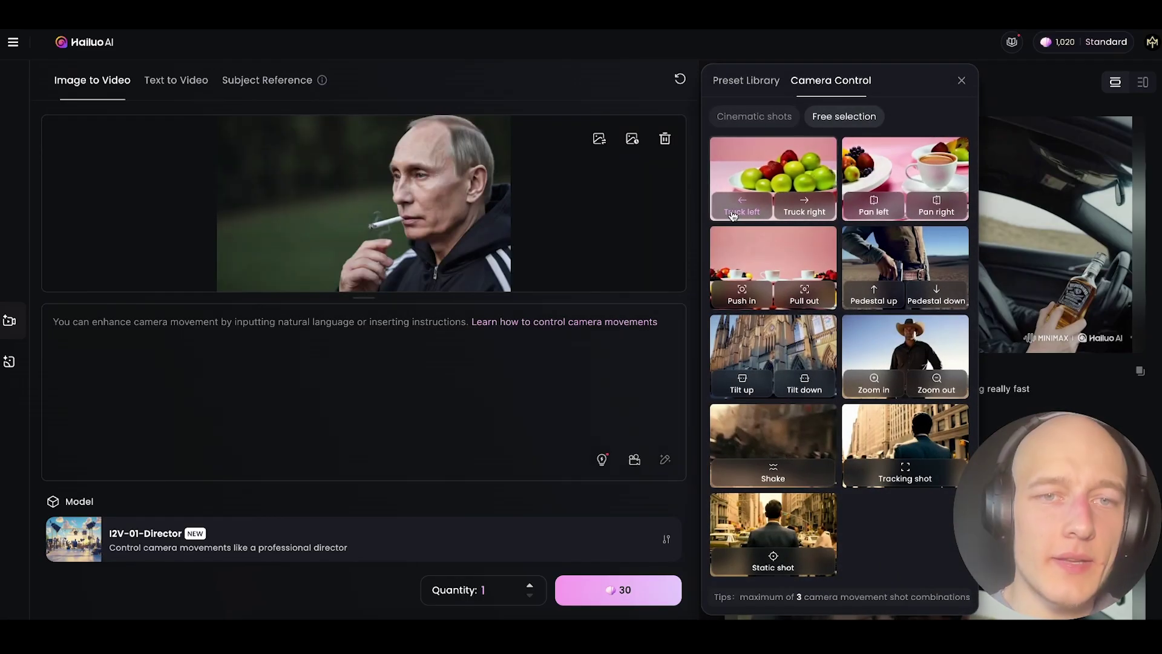
pyautogui.click(816, 293)
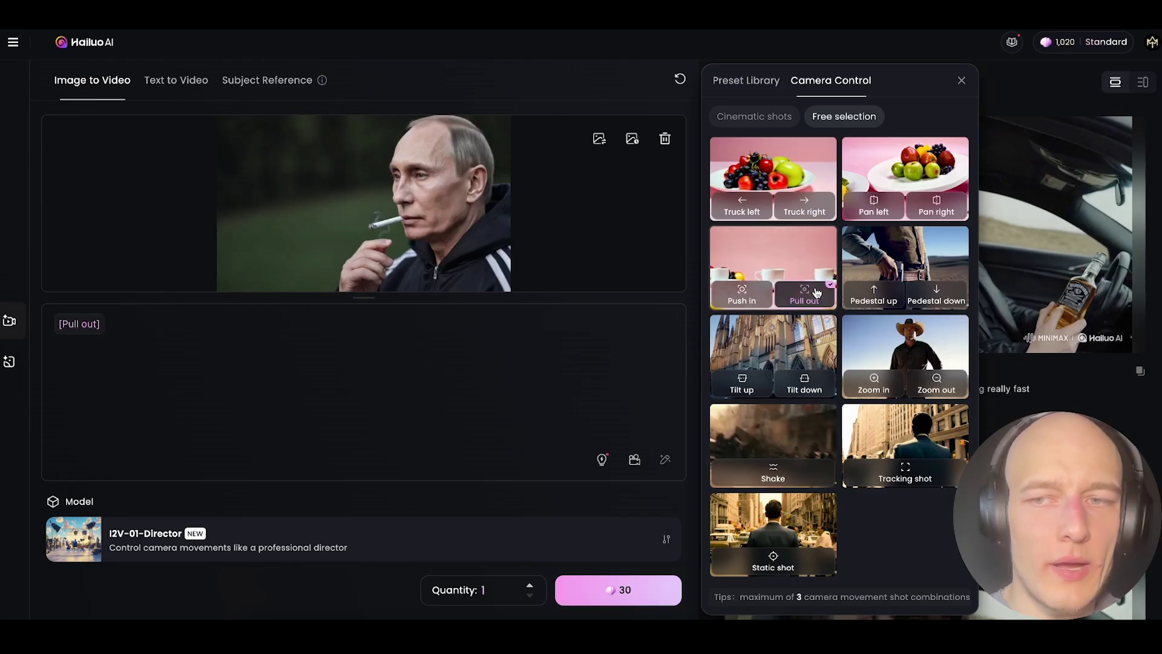
pyautogui.click(632, 590)
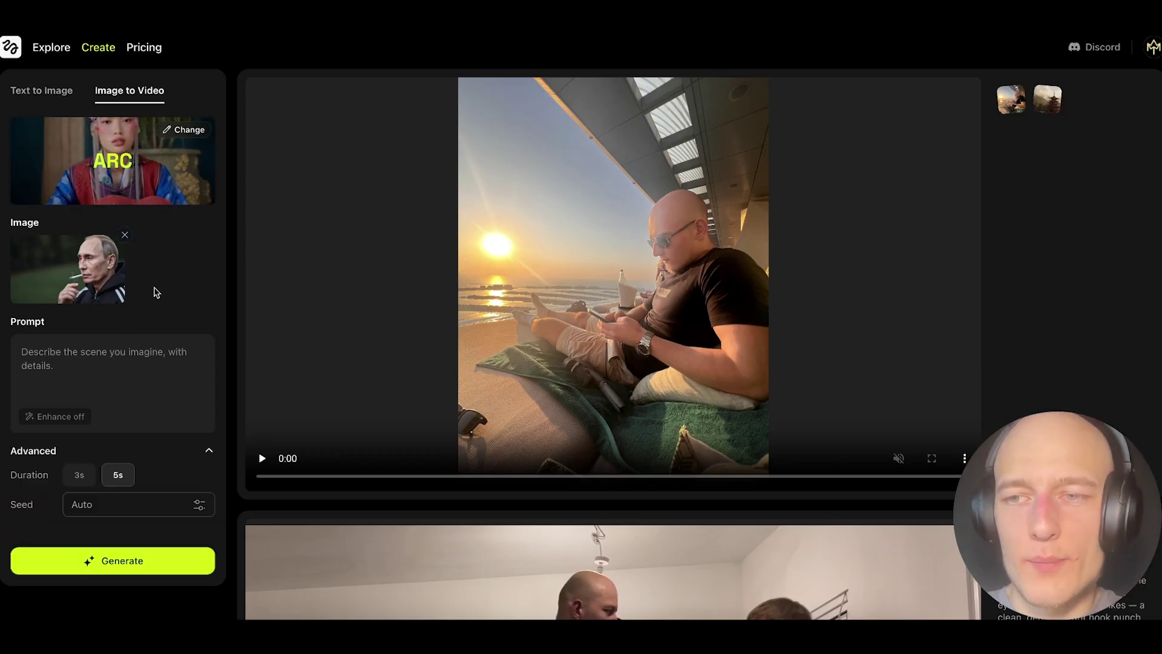
pyautogui.click(175, 369)
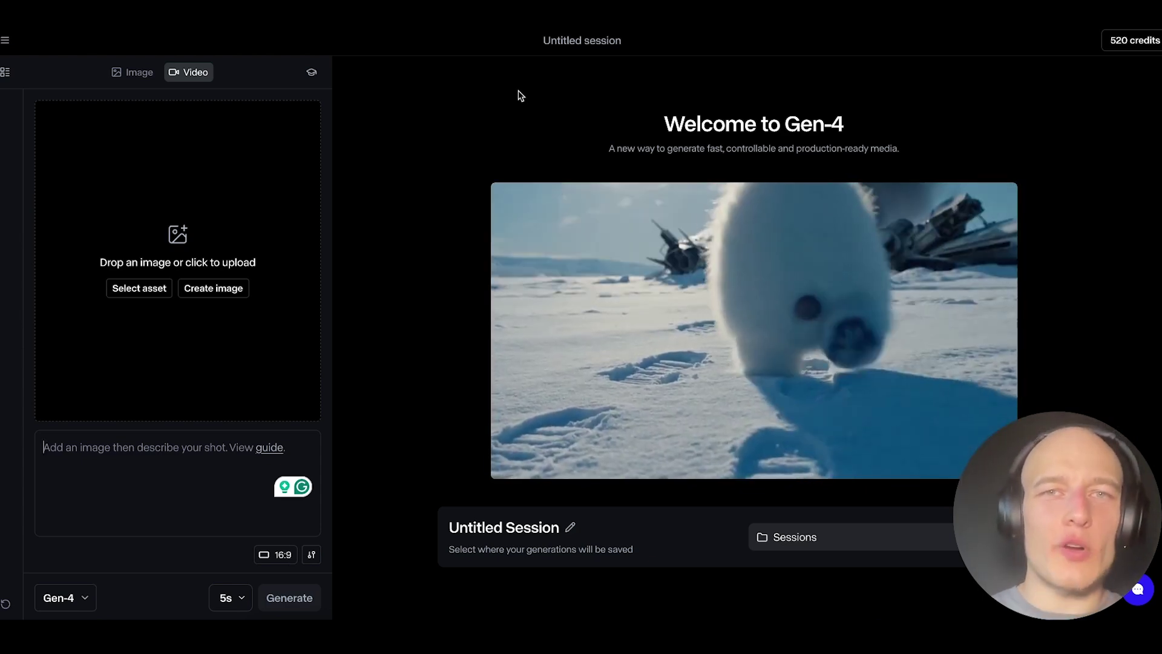
# Step: Upload the smoking man portrait to Runway and read the Gen-4 usage-policy refusal notice
pyautogui.click(156, 244)
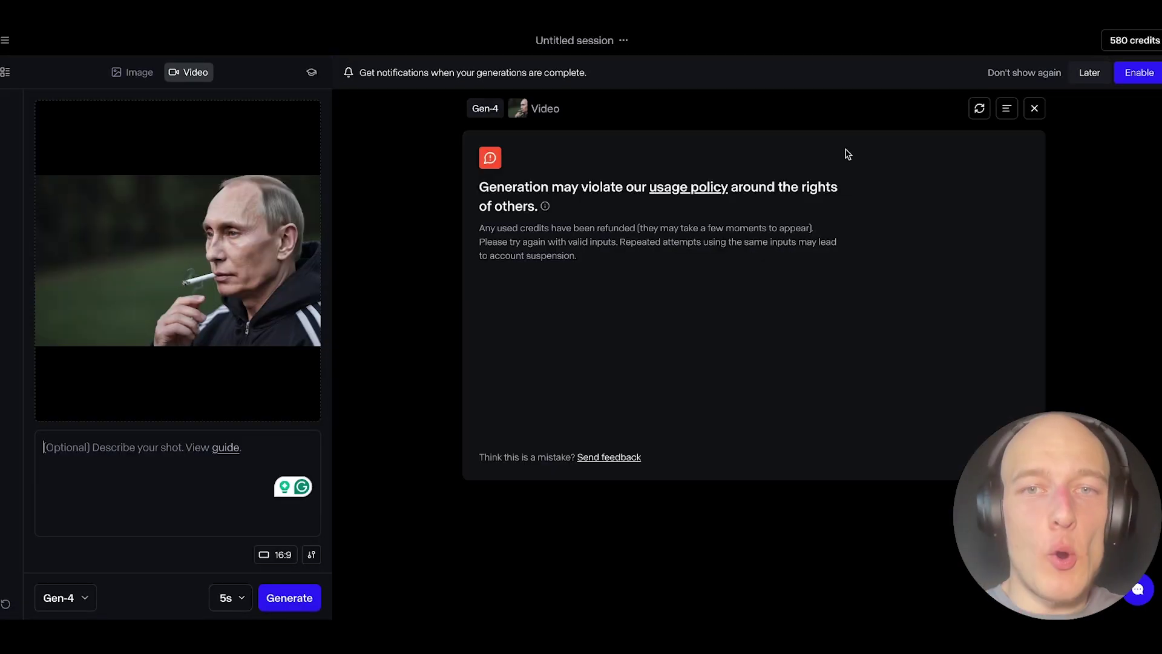
pyautogui.moveTo(844, 153); pyautogui.dragTo(820, 226)
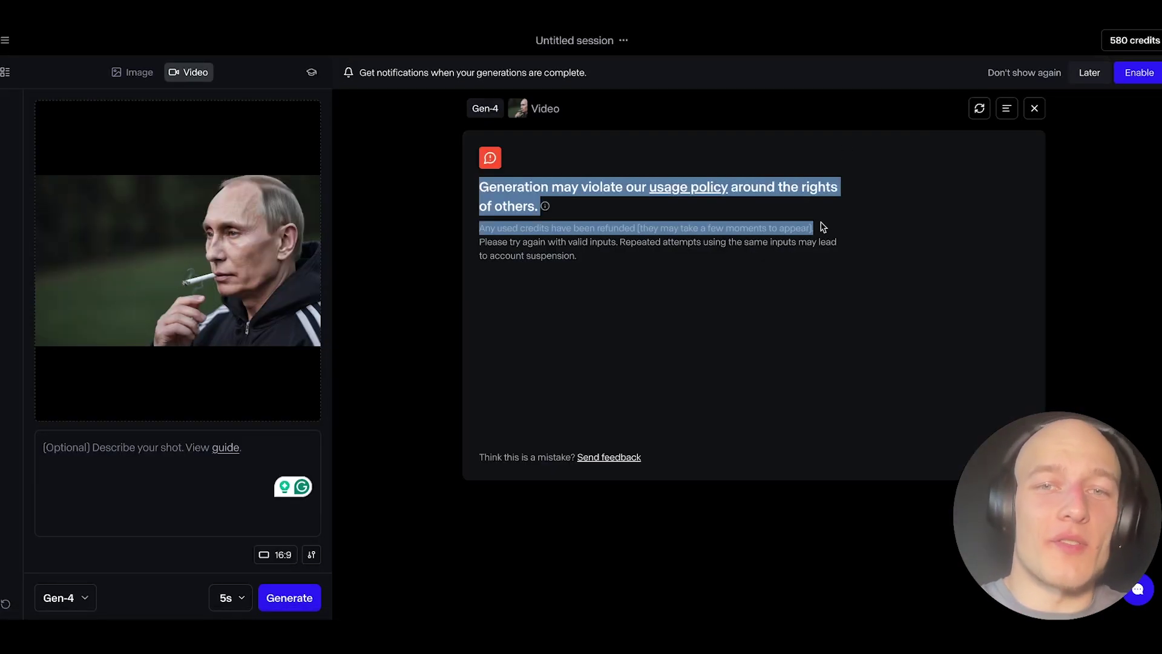
pyautogui.click(795, 222)
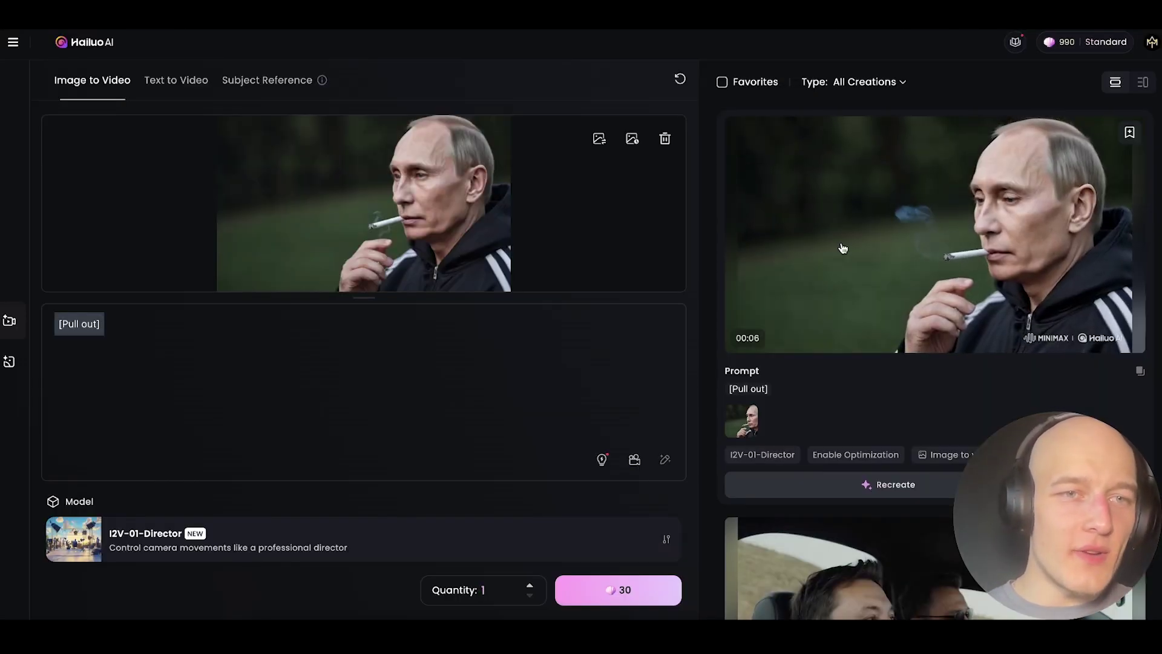
# Step: Open the finished Hailuo pull-out video in the full player, pausing and resuming playback
pyautogui.click(841, 245)
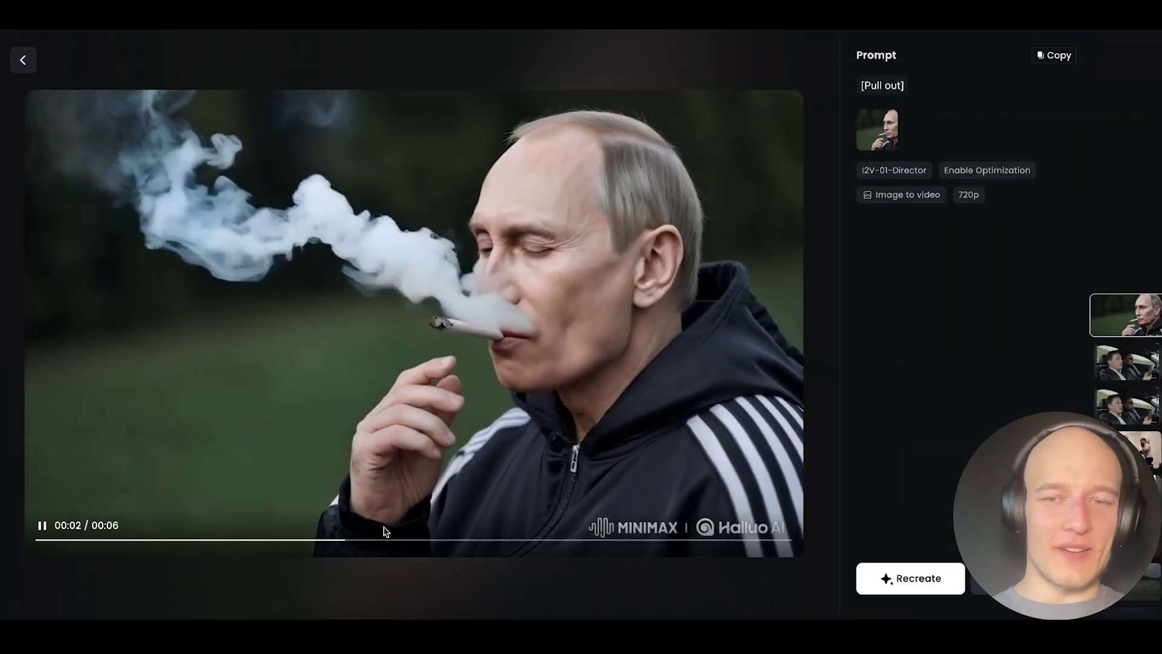
pyautogui.click(503, 422)
pyautogui.click(503, 422)
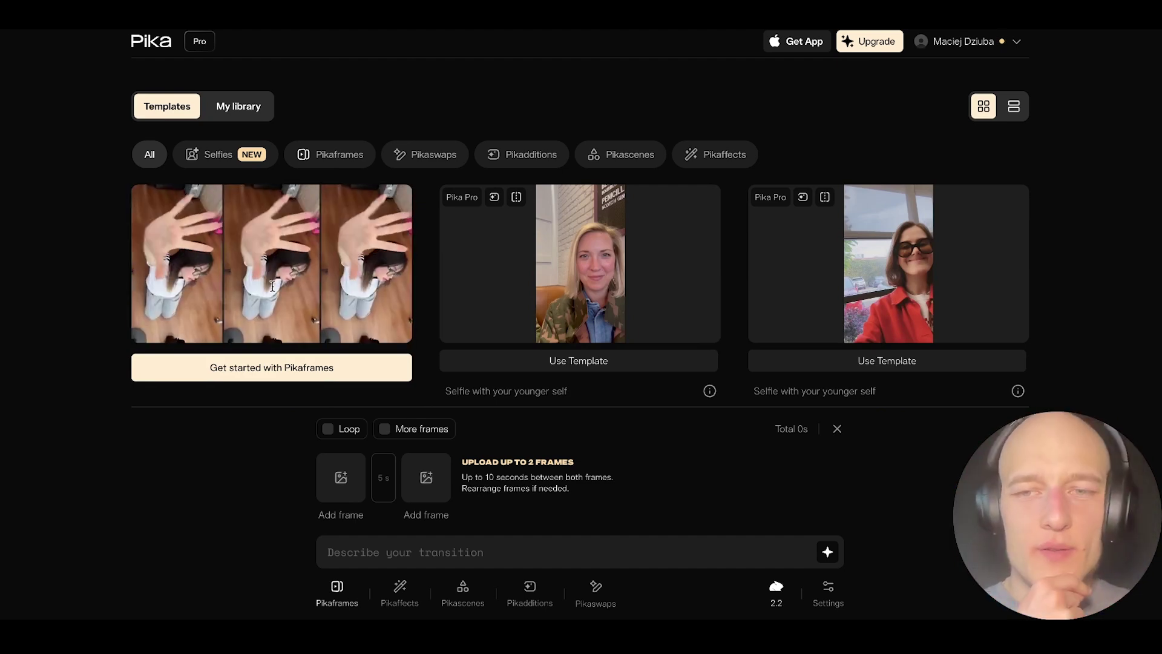
# Step: Set up Pikaframes with the two smoking portraits as start and end frames
pyautogui.press('Escape')
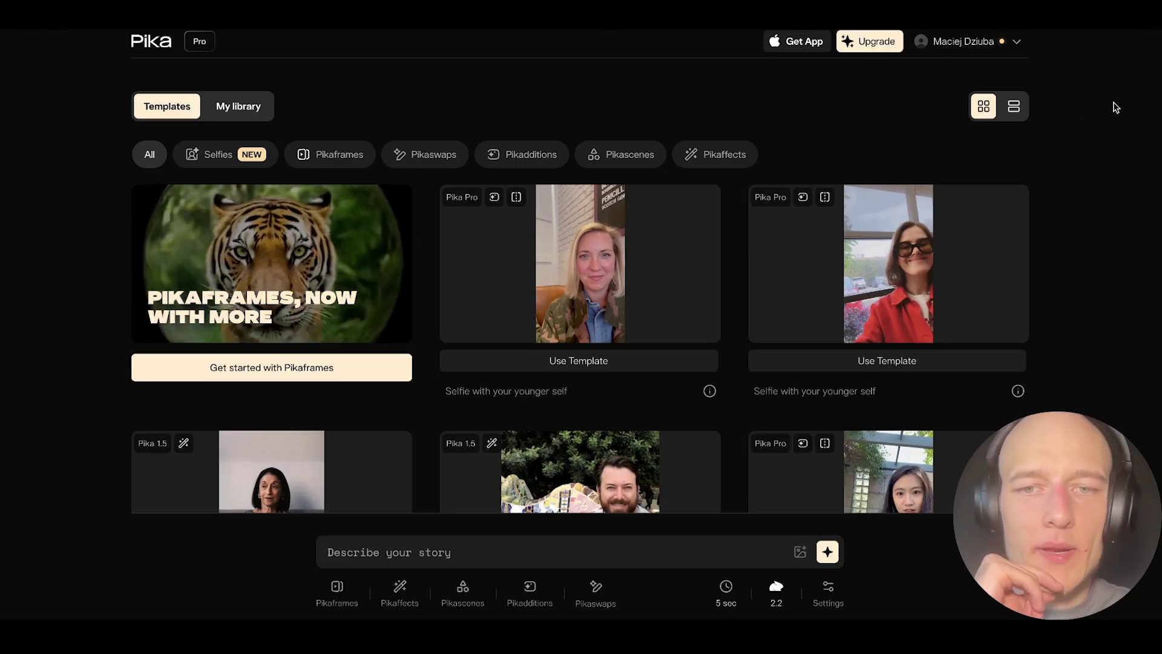
pyautogui.click(340, 371)
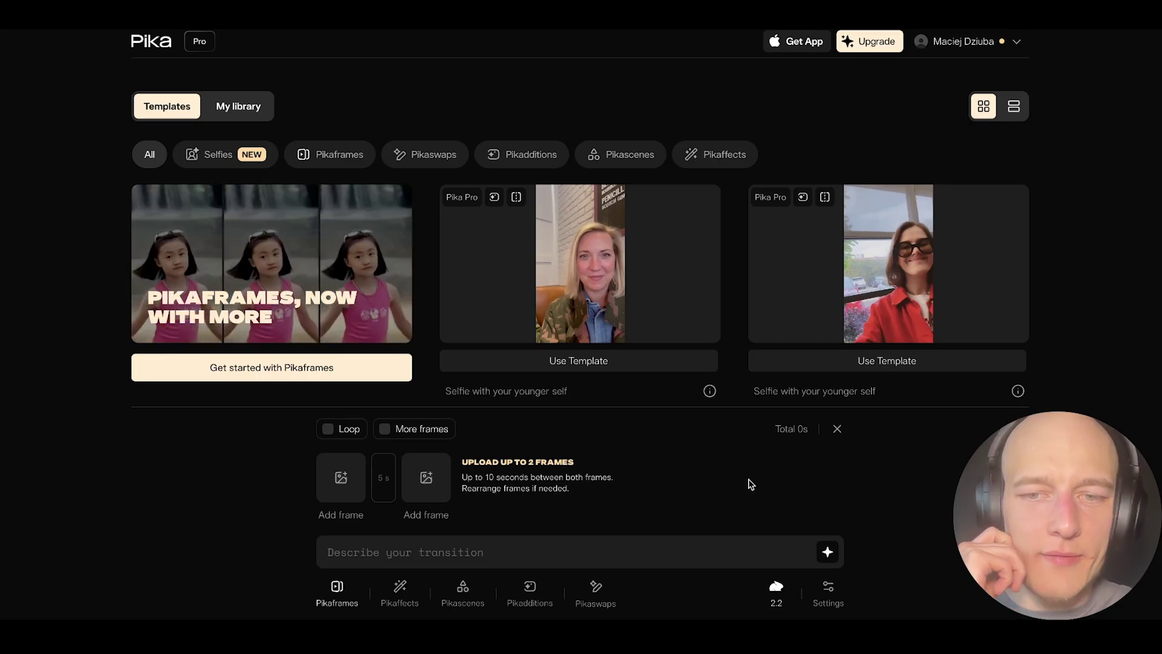
pyautogui.moveTo(750, 484); pyautogui.dragTo(327, 469)
pyautogui.moveTo(751, 484); pyautogui.dragTo(427, 477)
pyautogui.click(467, 551)
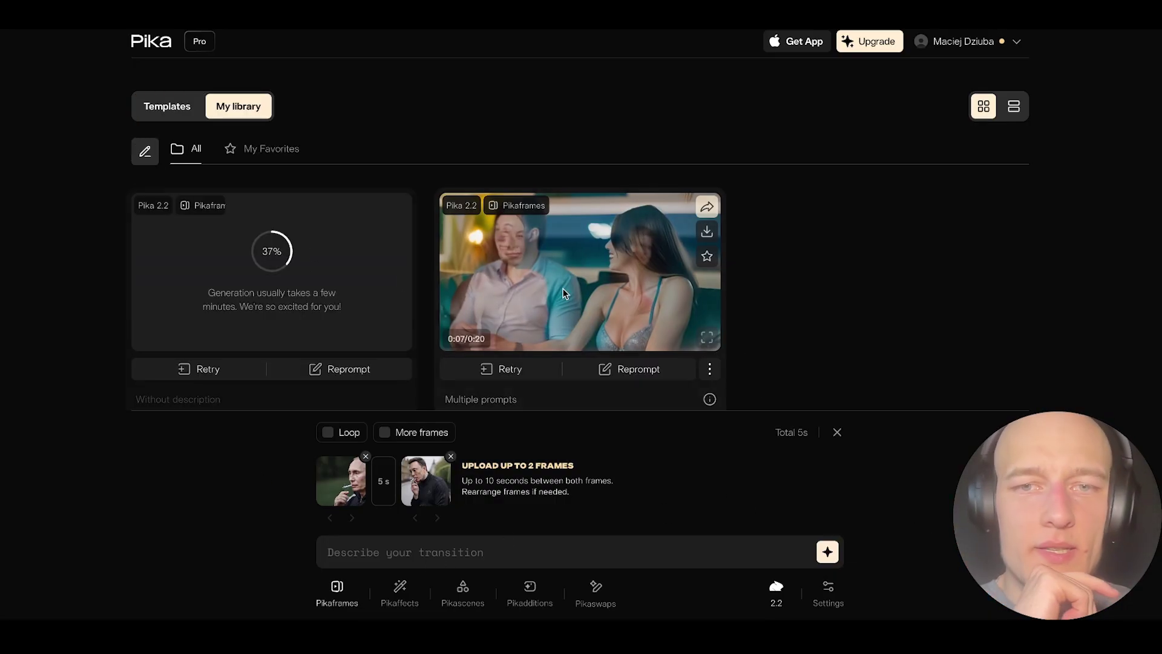
# Step: Preview the earlier clip enlarged in My library, then return to the library
pyautogui.click(563, 294)
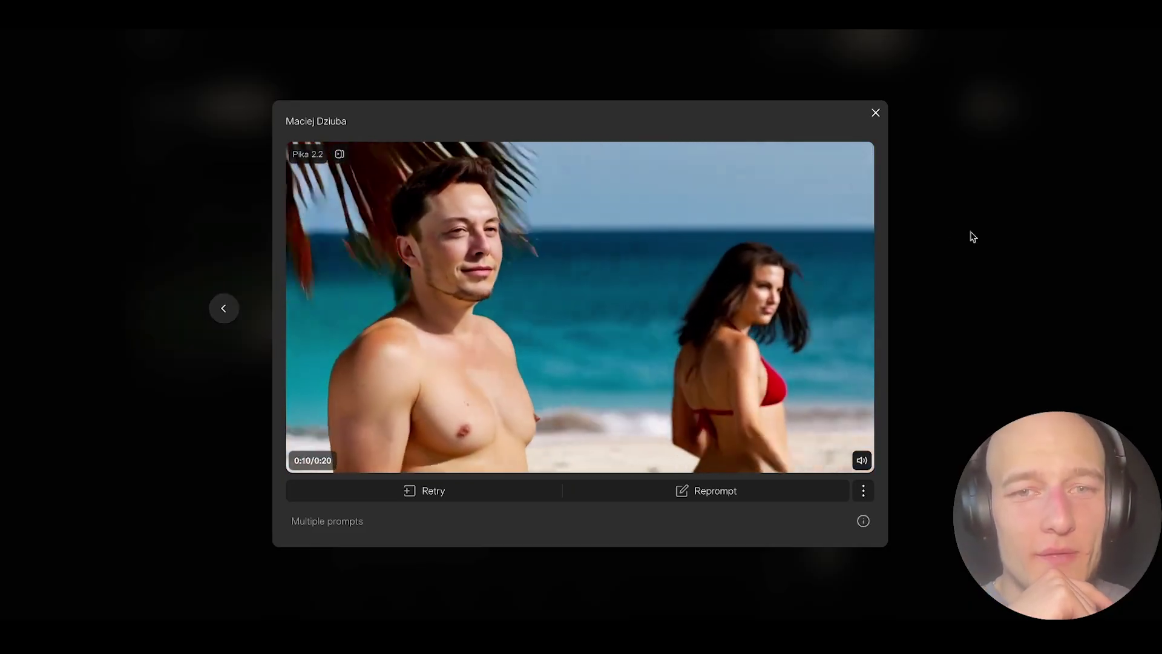
pyautogui.click(875, 114)
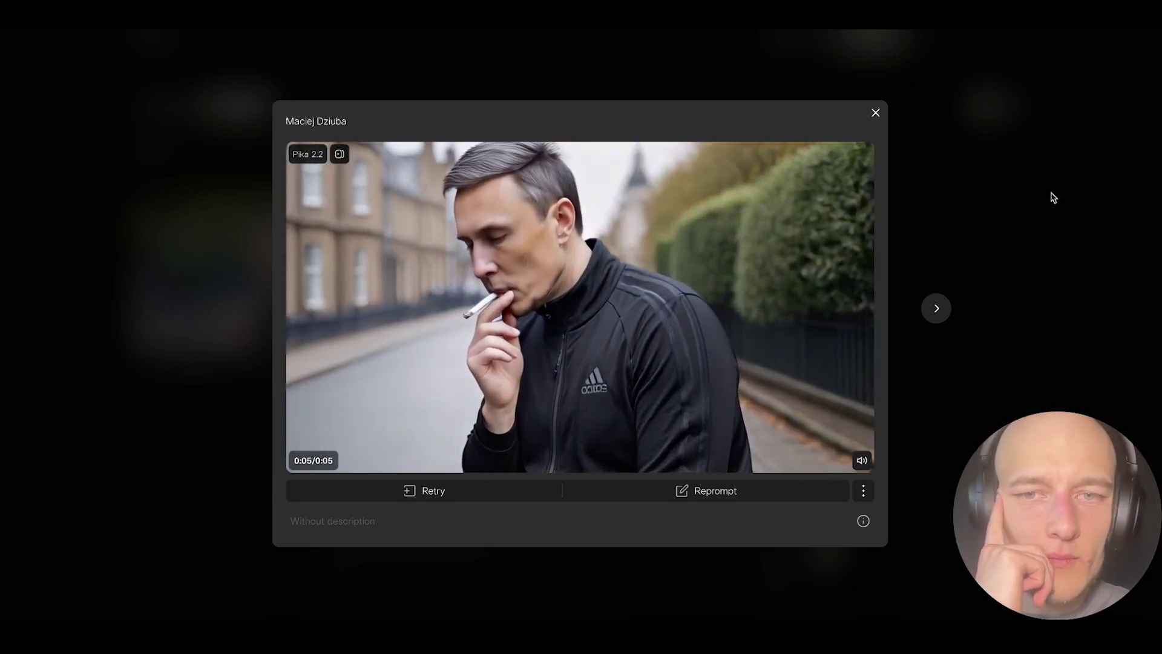
pyautogui.moveTo(874, 220)
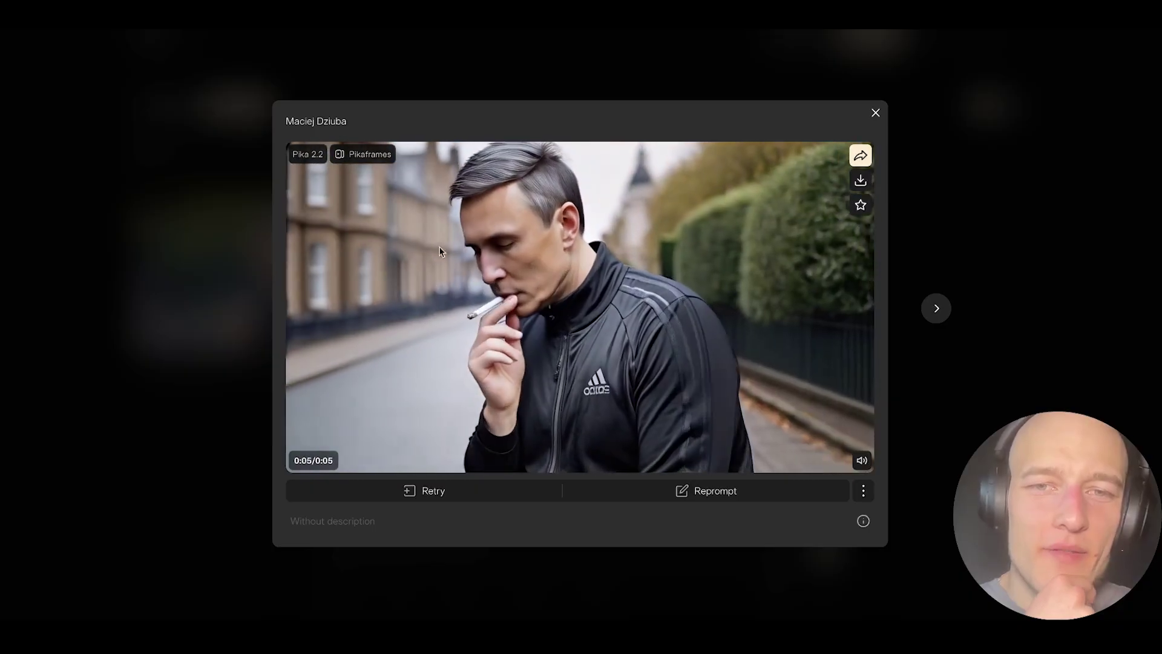
pyautogui.press('Escape')
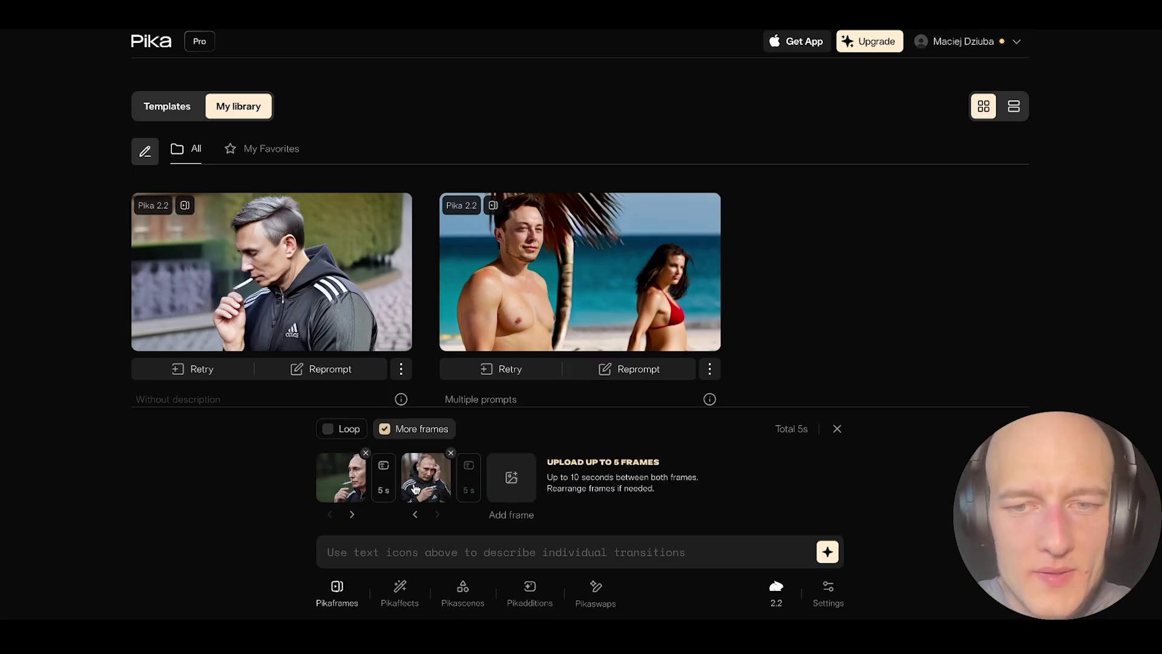
# Step: Add the second smoking portrait as a middle frame and preview the three-frame clip
pyautogui.moveTo(415, 489); pyautogui.dragTo(437, 475)
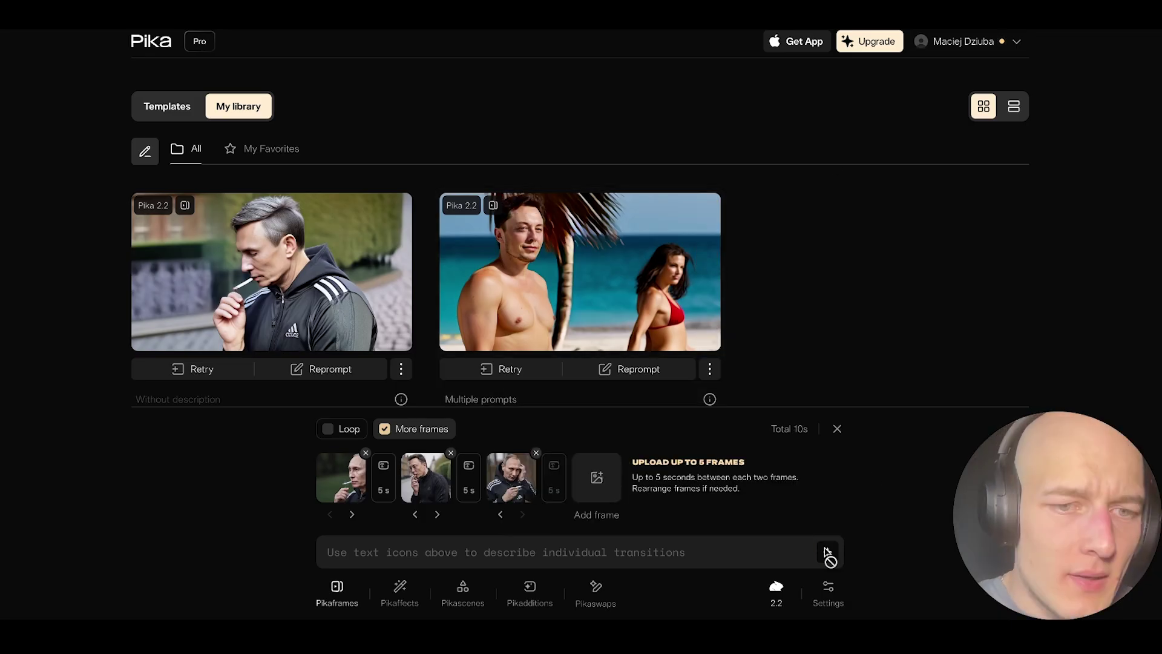
pyautogui.click(397, 340)
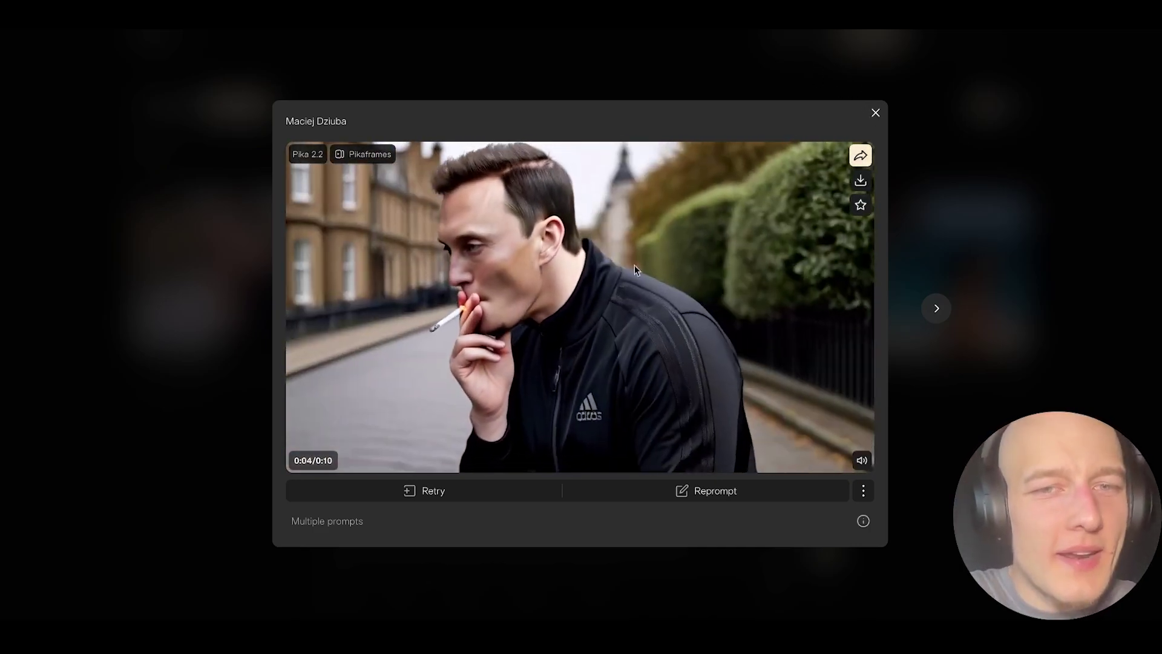
pyautogui.click(876, 113)
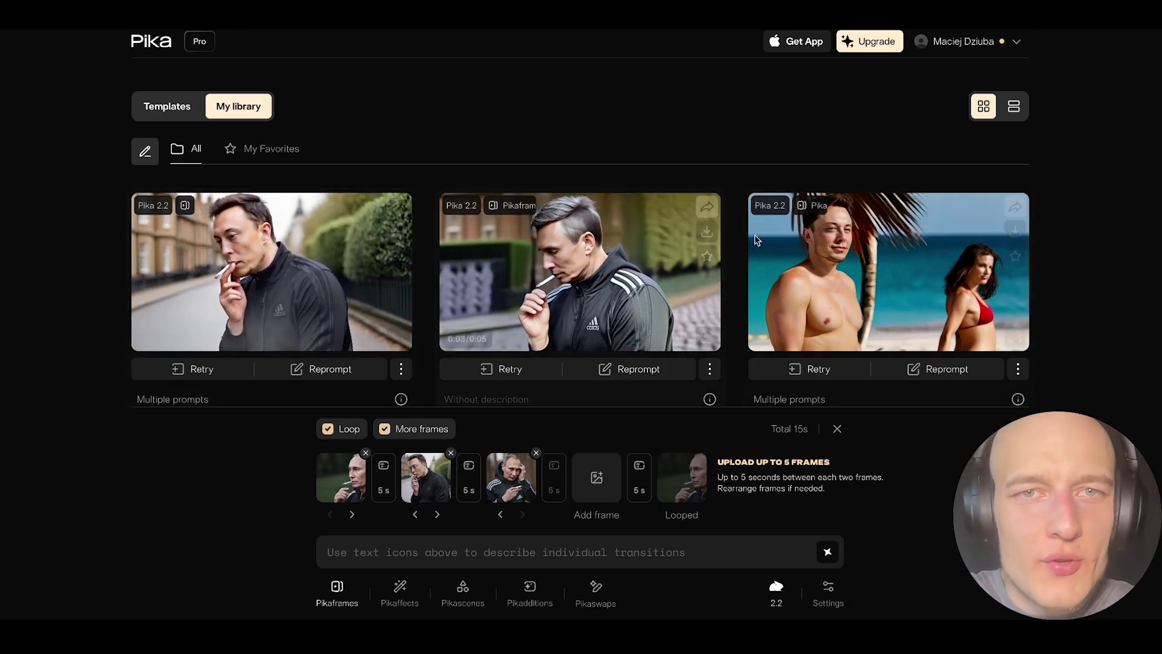
# Step: Watch the newest looped clip, then open one of the example reels
pyautogui.click(398, 339)
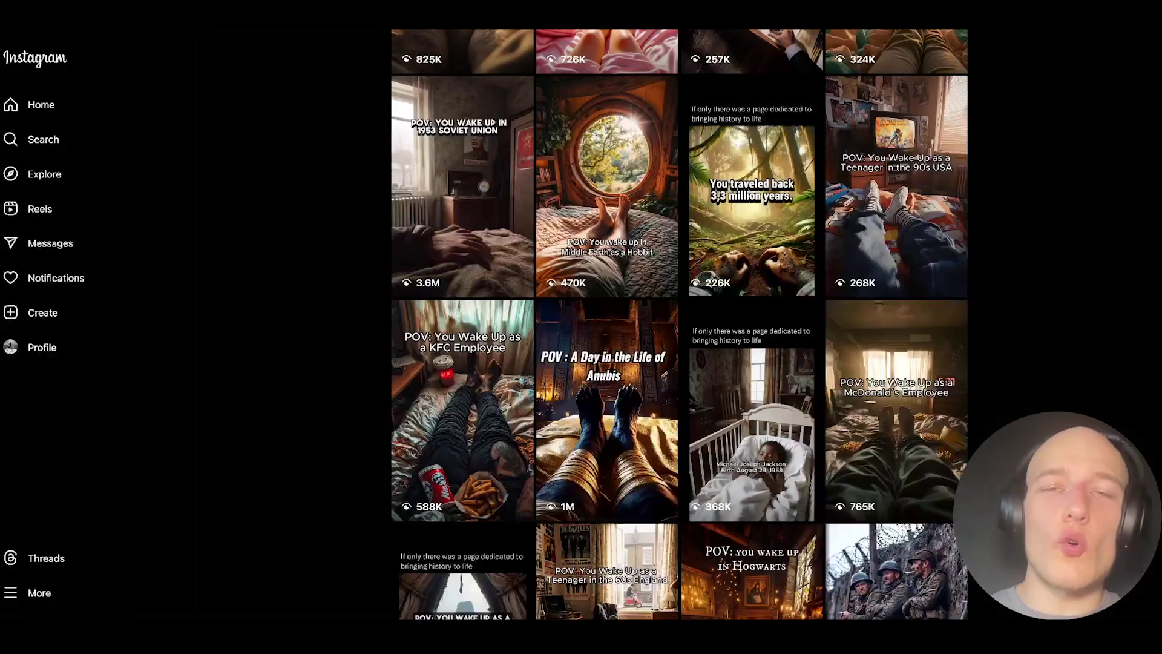
pyautogui.scroll(-5, 684, 274)
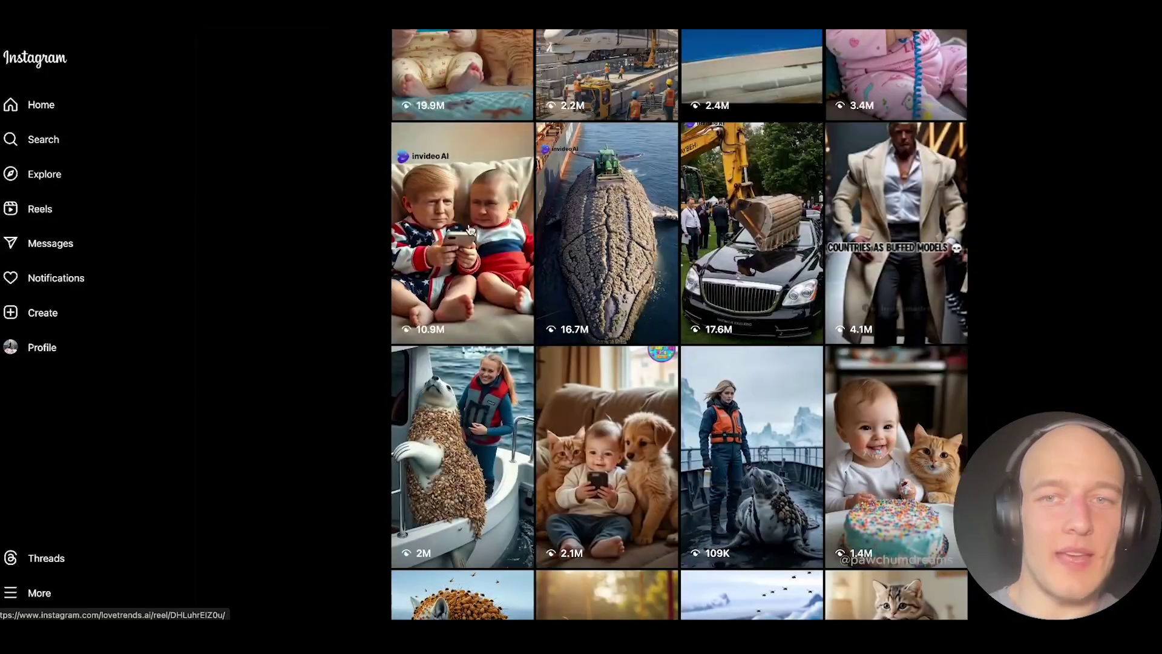
pyautogui.click(424, 200)
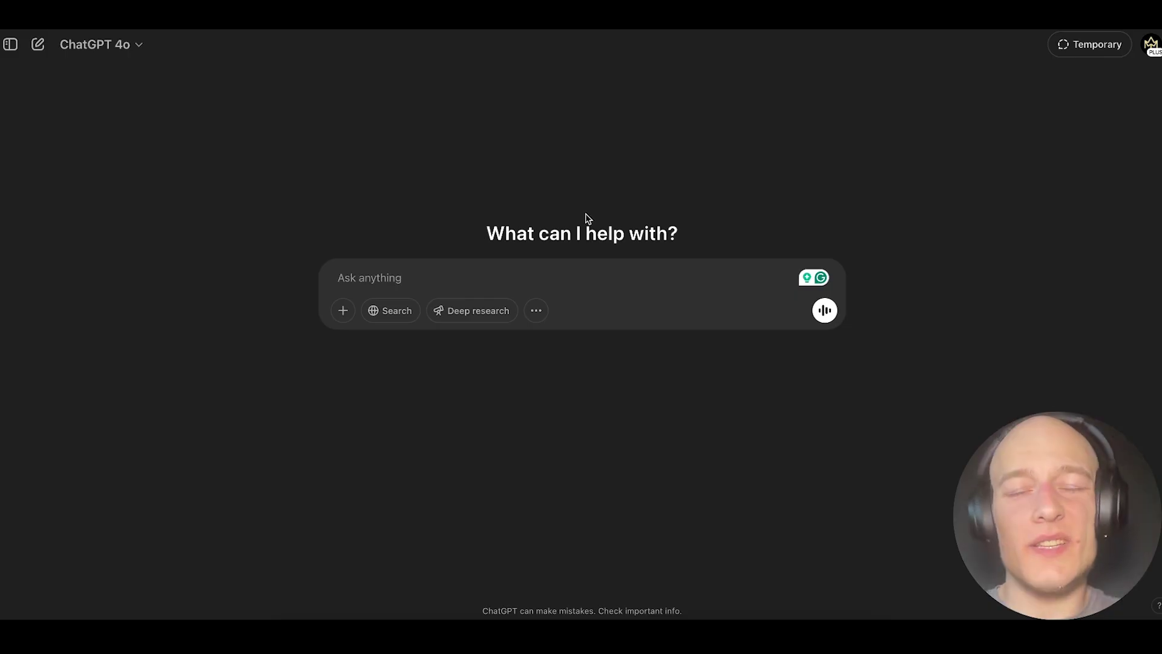
# Step: Paste the smoking portrait and send 'change the entire background of this image to be on a beach'
pyautogui.hotkey('ctrl', 'v')
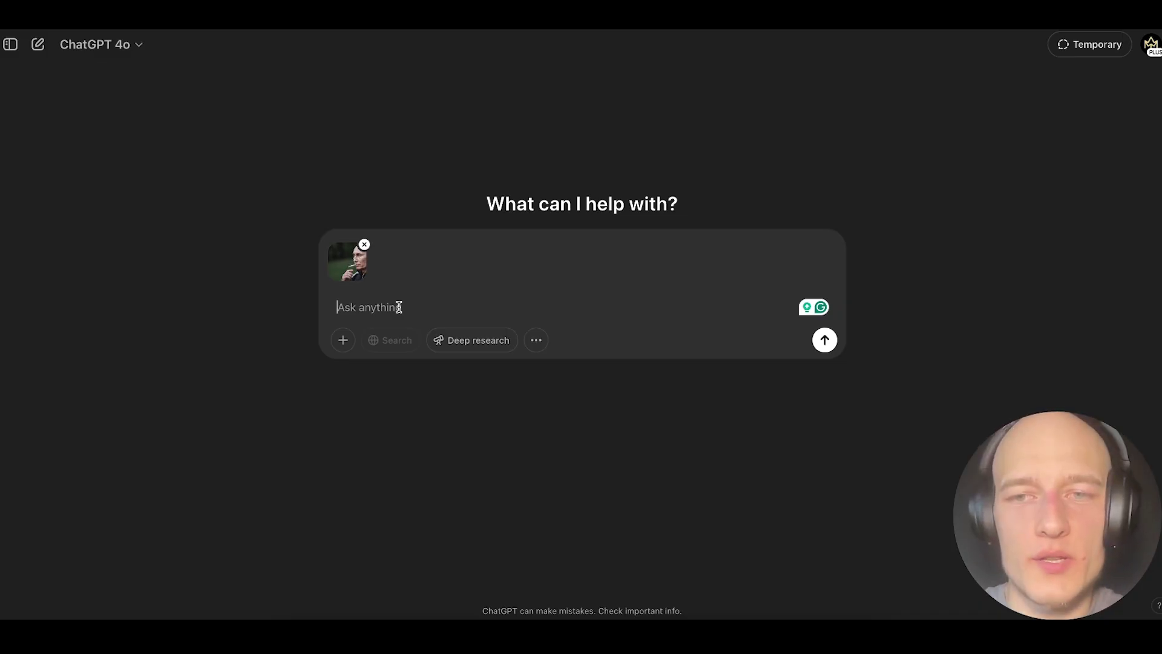
pyautogui.write('change the entire background of this image to be on a beach')
pyautogui.press('Return')
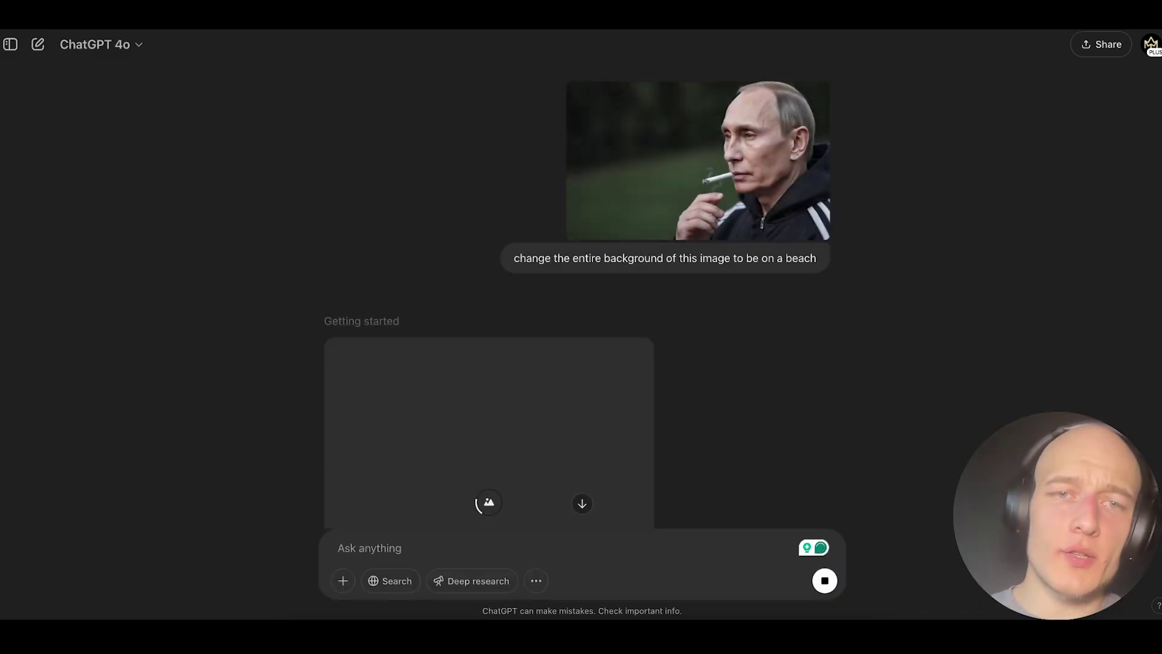